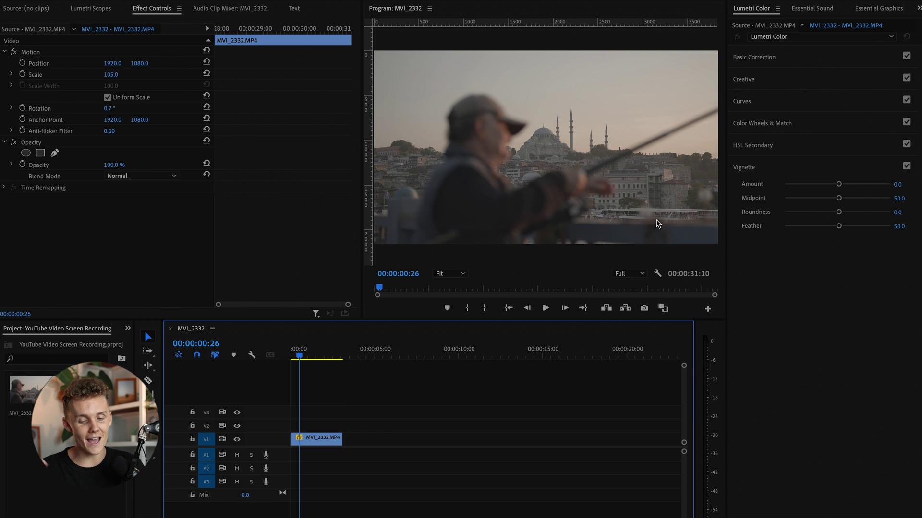
# Step: Play back the MVI_2332 clip and park the playhead at 00:00:00:45
pyautogui.click(298, 356)
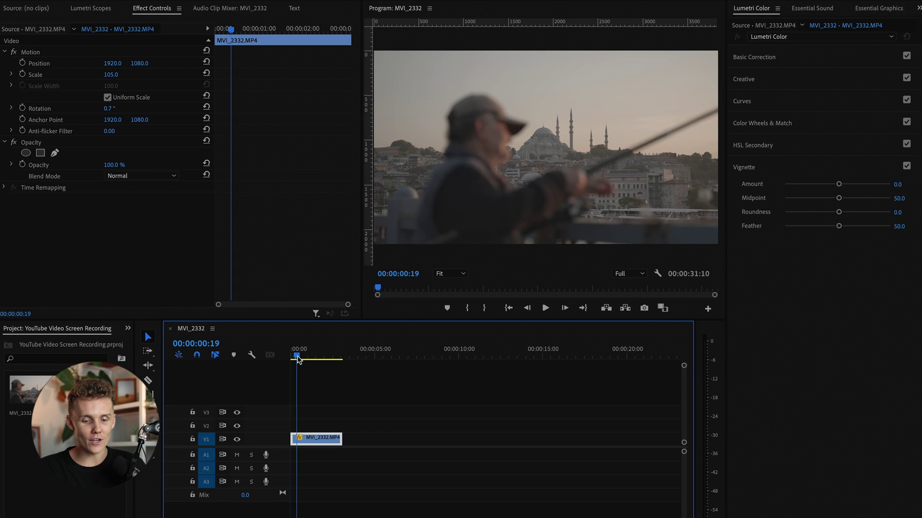
pyautogui.press('Left')
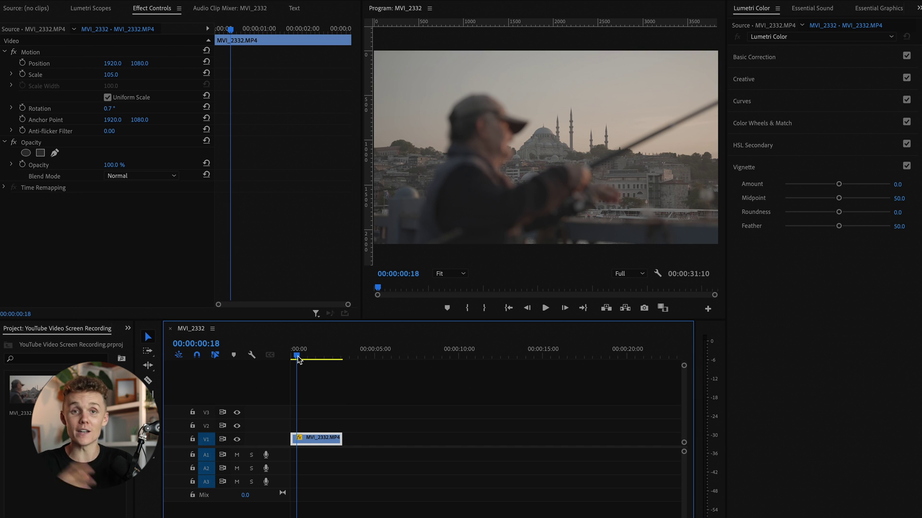
pyautogui.press('space')
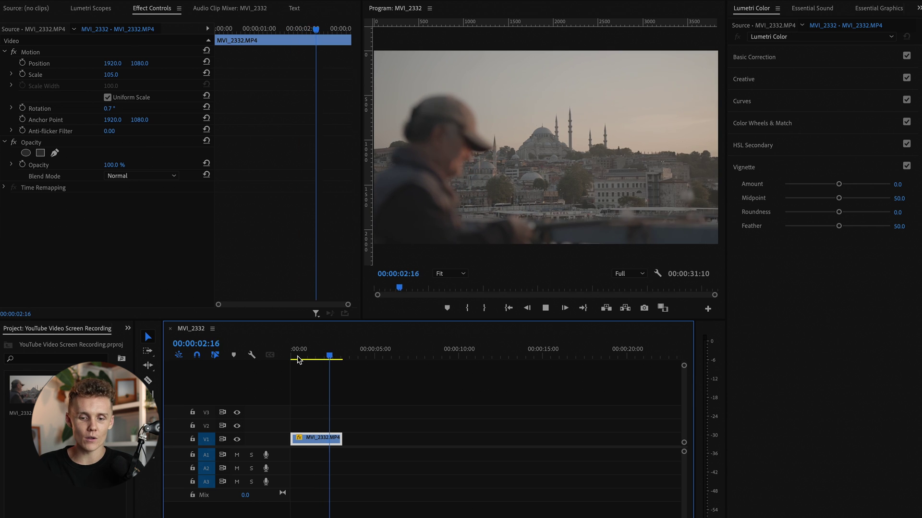
pyautogui.click(306, 356)
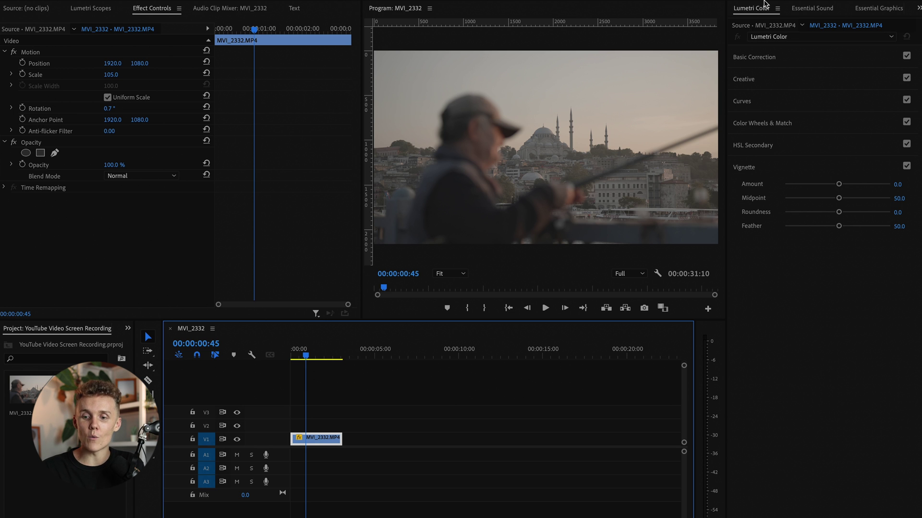
# Step: Set the clip's basic correction to Contrast 47.2, Highlights 45.2, Shadows -35.0 and Temperature -8.6, and compare it with the ungraded image
pyautogui.click(778, 168)
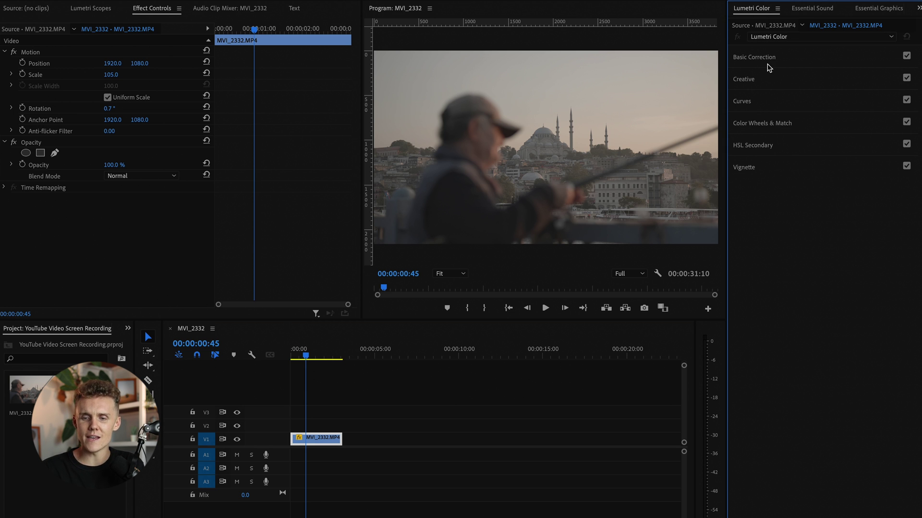
pyautogui.click(766, 58)
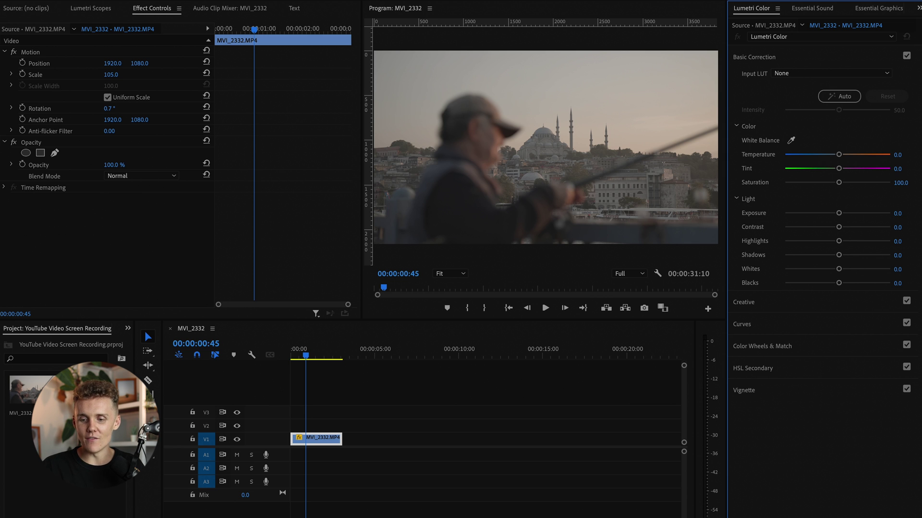
pyautogui.moveTo(839, 227); pyautogui.dragTo(862, 227)
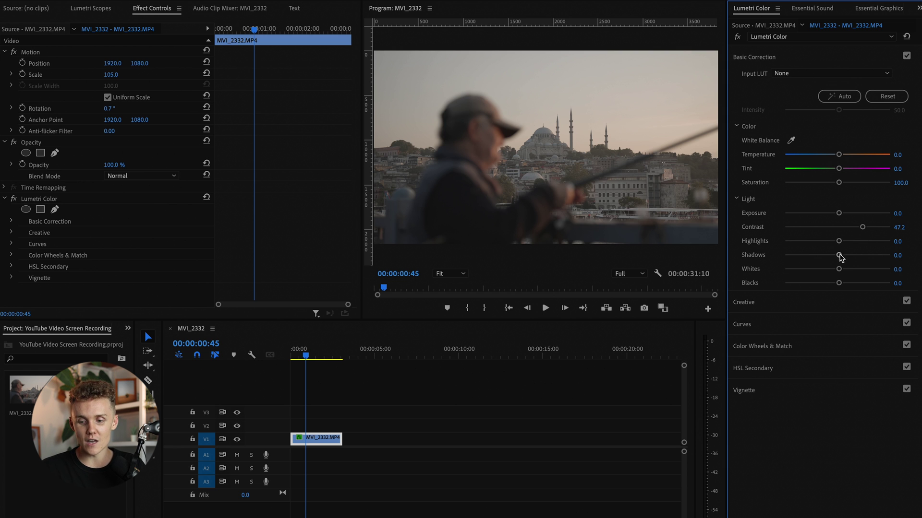
pyautogui.moveTo(839, 255); pyautogui.dragTo(819, 256)
pyautogui.moveTo(837, 155); pyautogui.dragTo(833, 156)
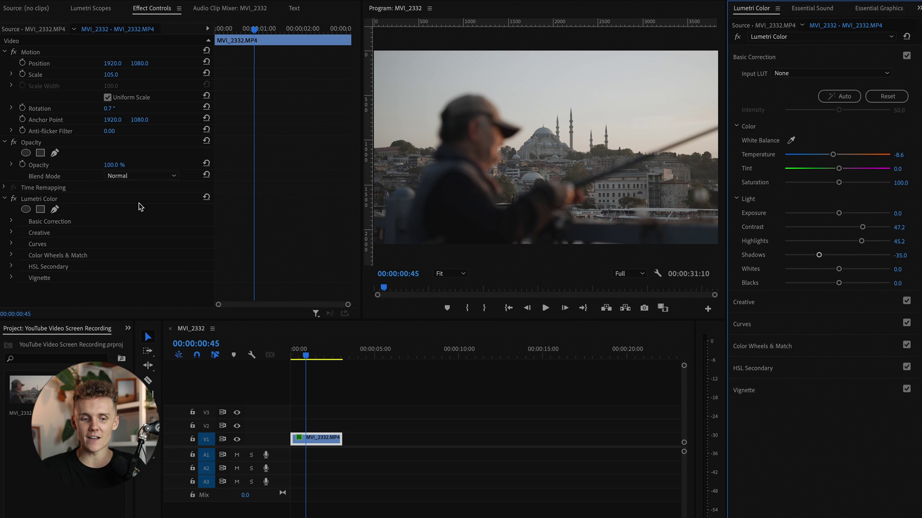
pyautogui.click(13, 199)
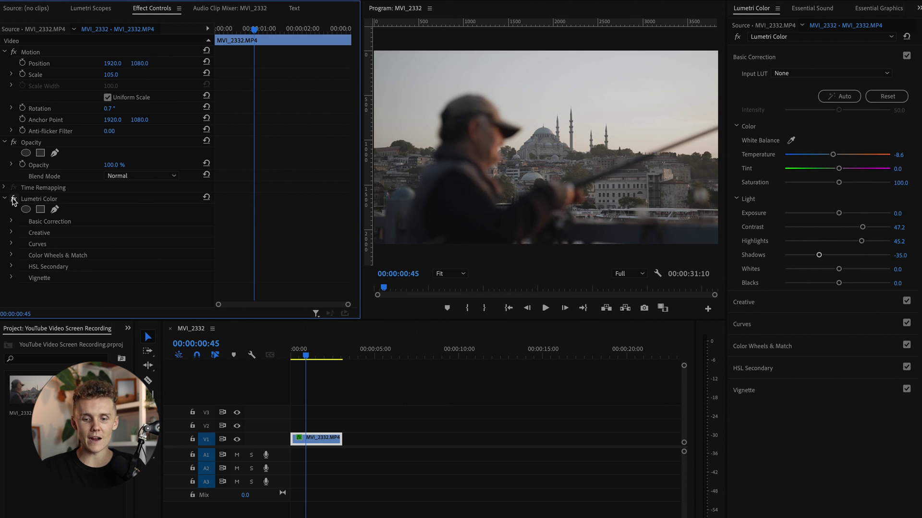
pyautogui.click(13, 198)
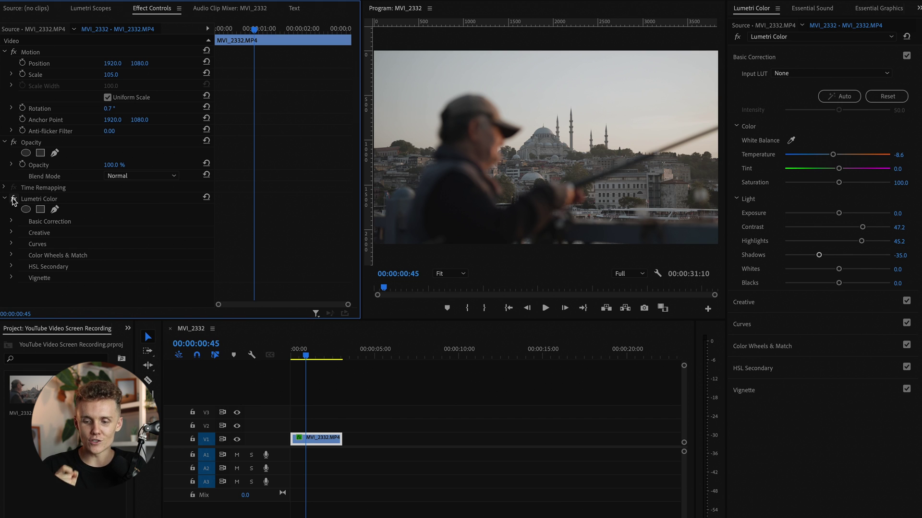
# Step: Shape the white RGB curve into a gentle S with four points, lowering the shadows and raising the midtones and highlights
pyautogui.click(756, 325)
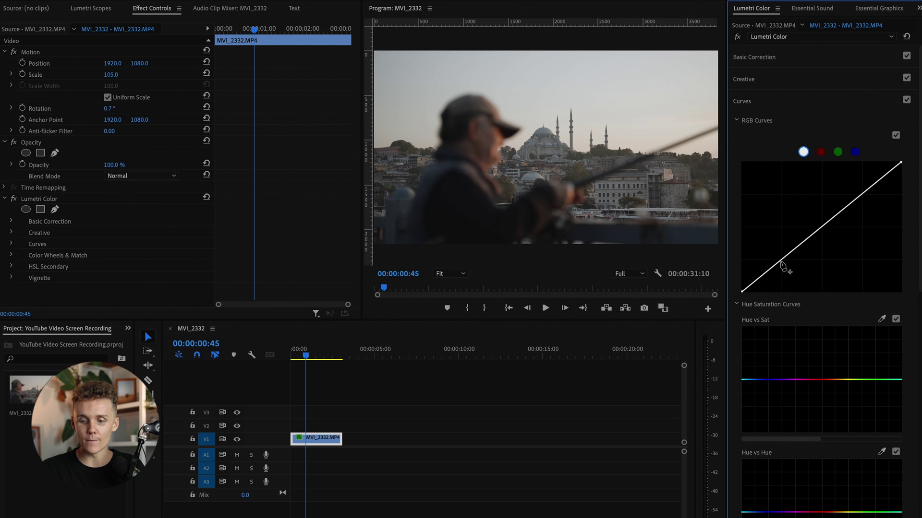
pyautogui.moveTo(781, 262); pyautogui.dragTo(782, 266)
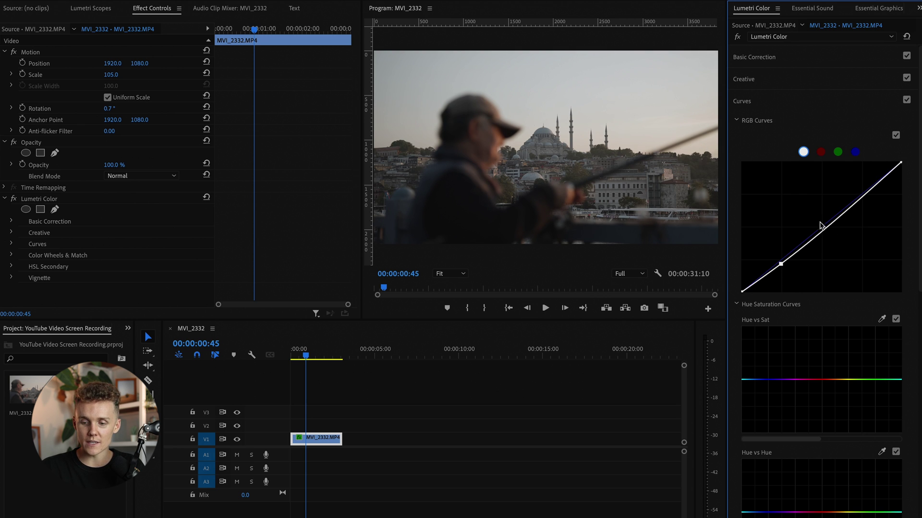
pyautogui.moveTo(821, 232); pyautogui.dragTo(821, 226)
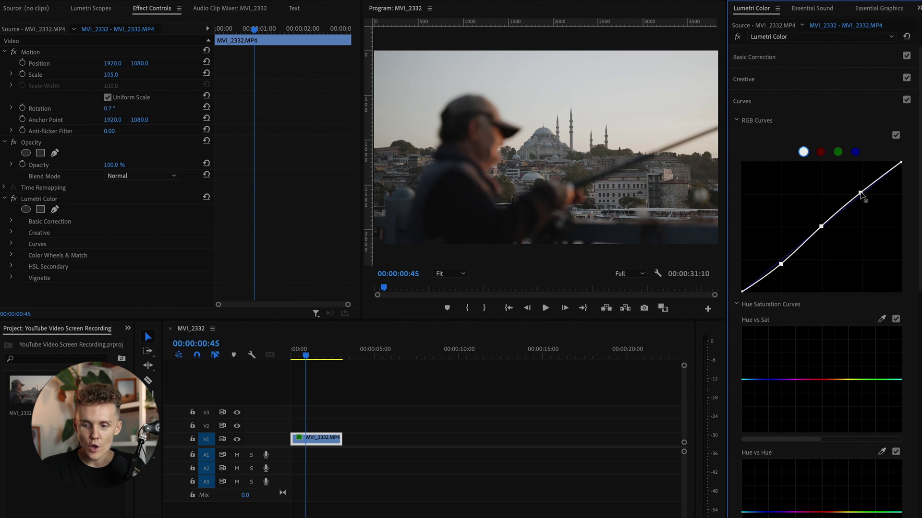
pyautogui.moveTo(861, 193); pyautogui.dragTo(860, 191)
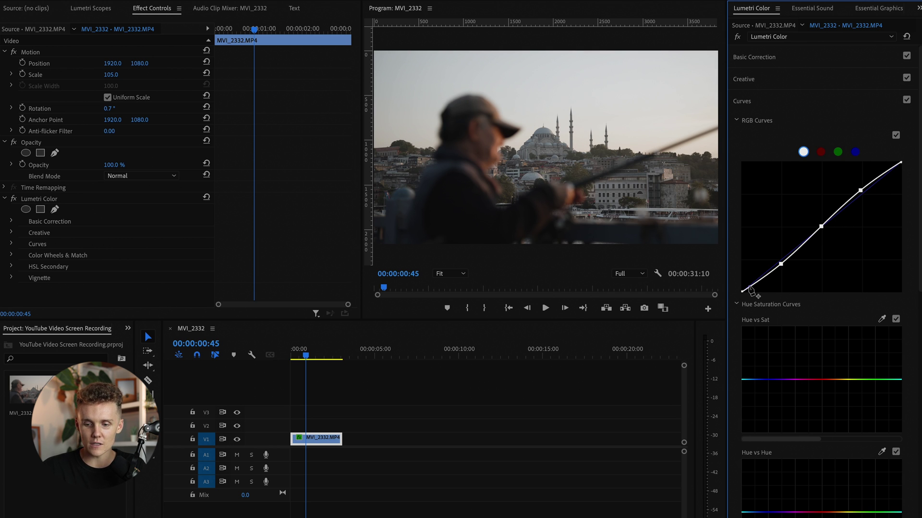
pyautogui.moveTo(763, 282); pyautogui.dragTo(762, 281)
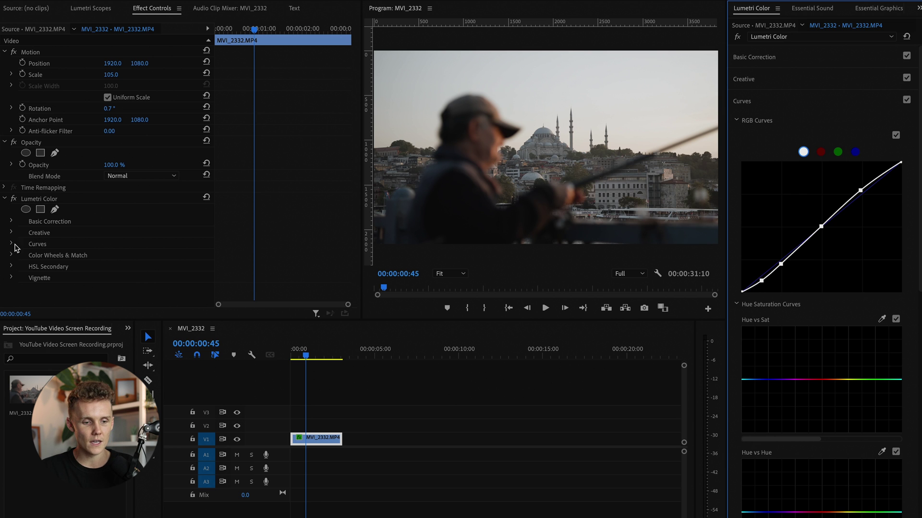
# Step: Compare the image with and without the Lumetri Color effect and review the basic correction settings
pyautogui.click(13, 199)
pyautogui.click(14, 199)
pyautogui.click(13, 199)
pyautogui.click(14, 199)
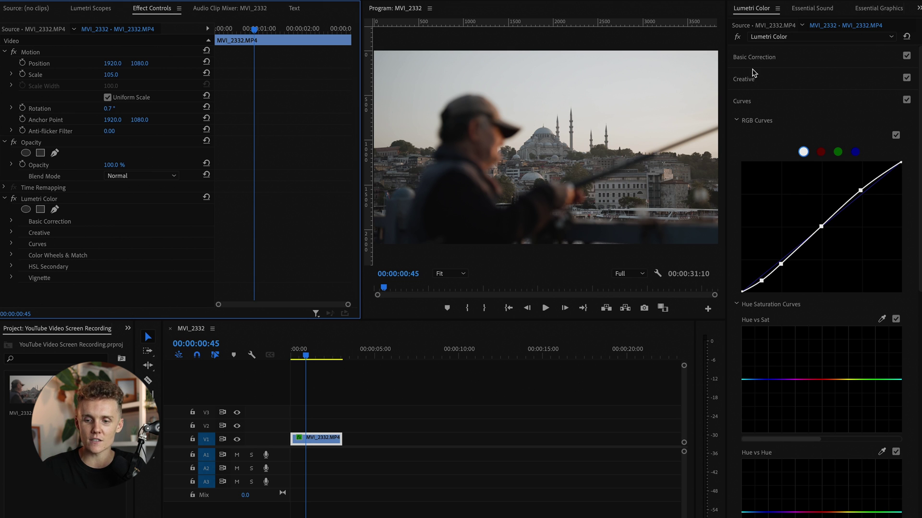
pyautogui.click(763, 57)
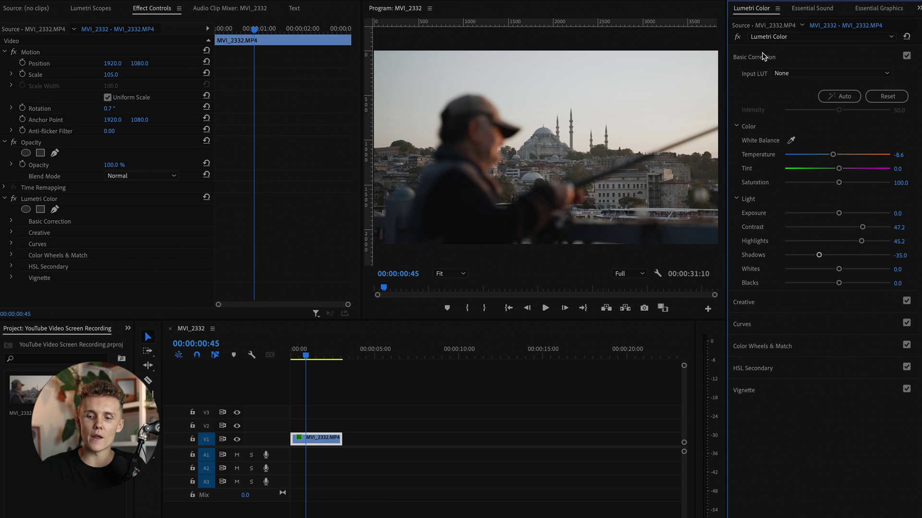
pyautogui.click(763, 57)
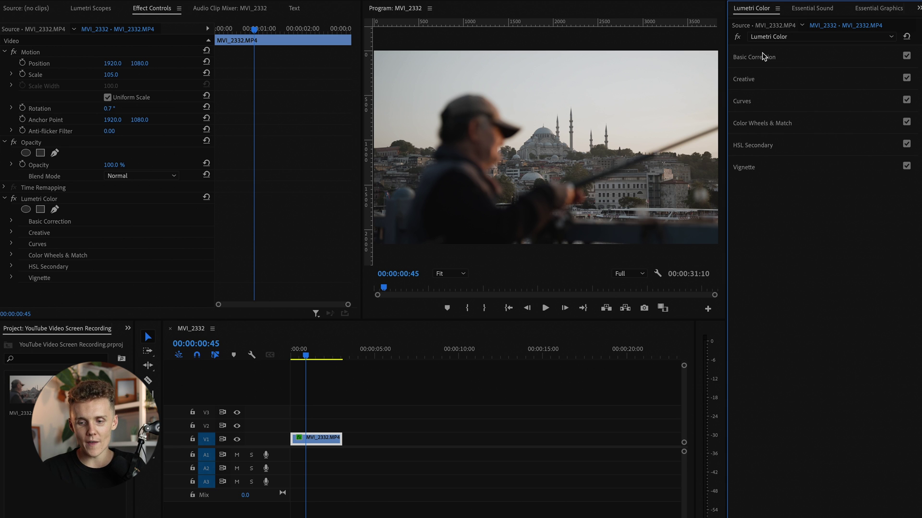
# Step: Start browsing for a custom LUT file to use as the clip's Creative look
pyautogui.click(769, 82)
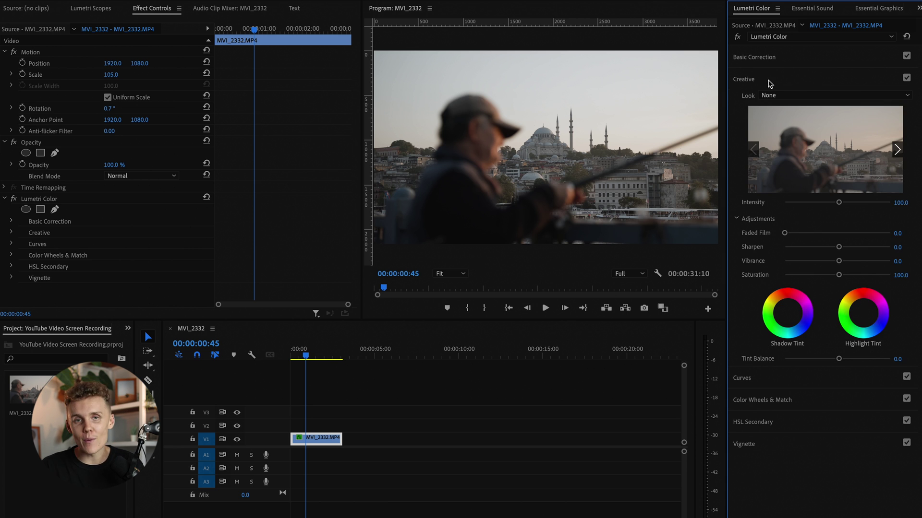
pyautogui.click(804, 100)
pyautogui.click(796, 82)
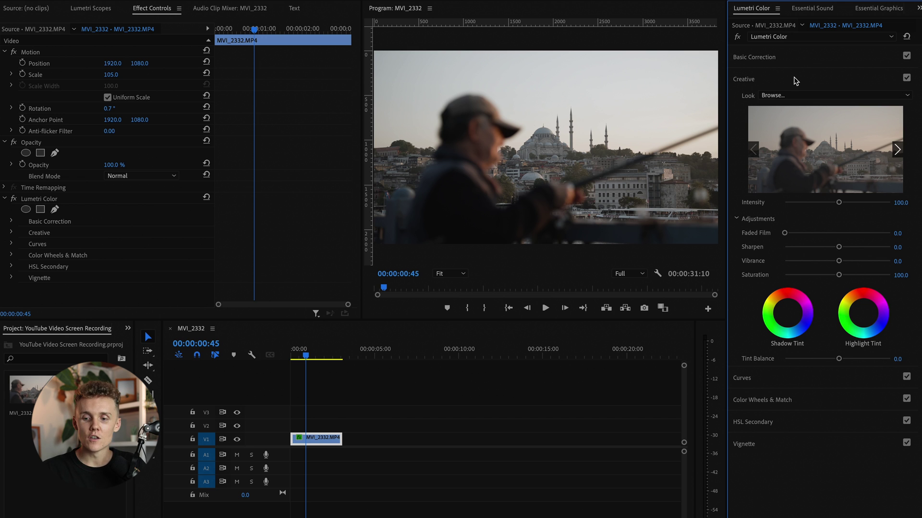
pyautogui.click(811, 99)
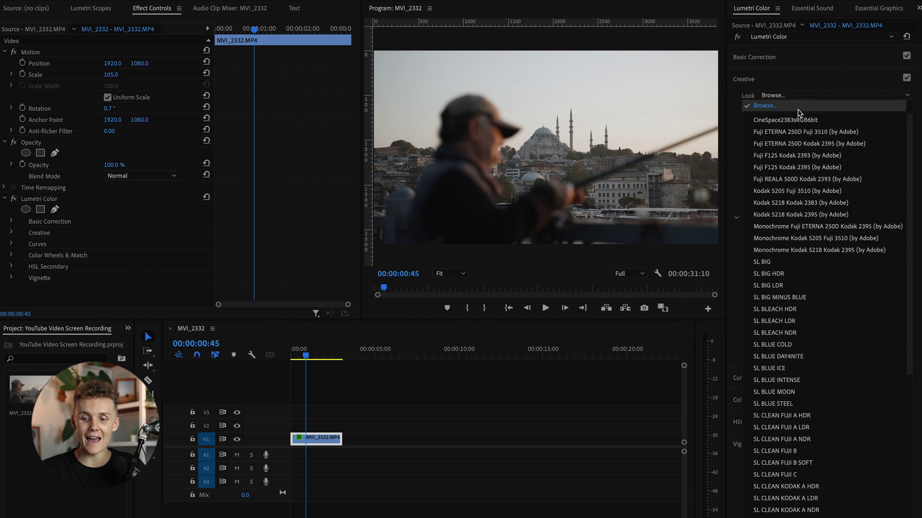
pyautogui.click(777, 106)
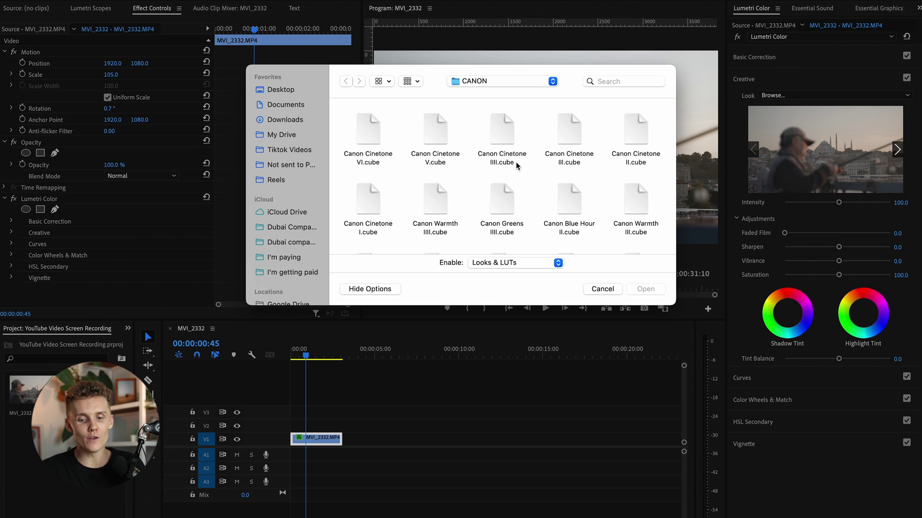
# Step: Look through the LUT files in the CANON folder and load Canon I.cube as the Creative look
pyautogui.scroll(-5, 515, 162)
pyautogui.scroll(5, 516, 161)
pyautogui.scroll(-1, 515, 162)
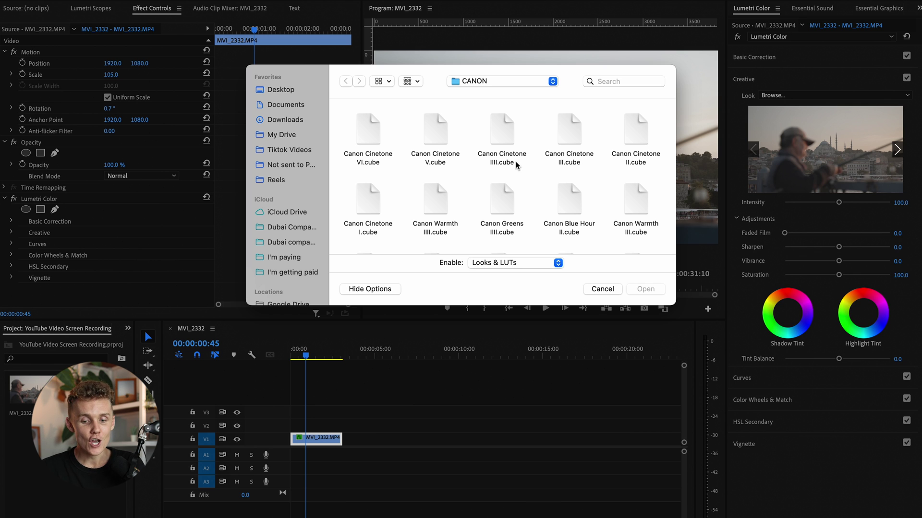
pyautogui.scroll(-5, 533, 191)
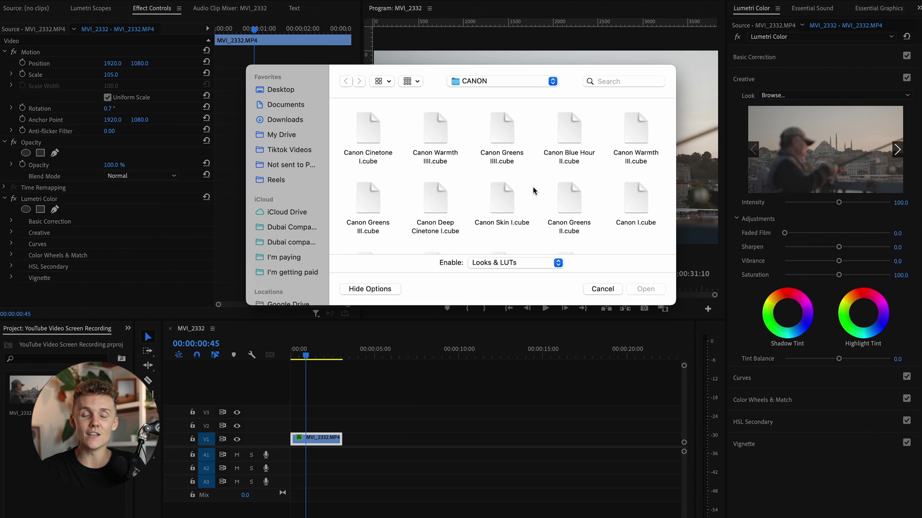
pyautogui.scroll(-4, 533, 191)
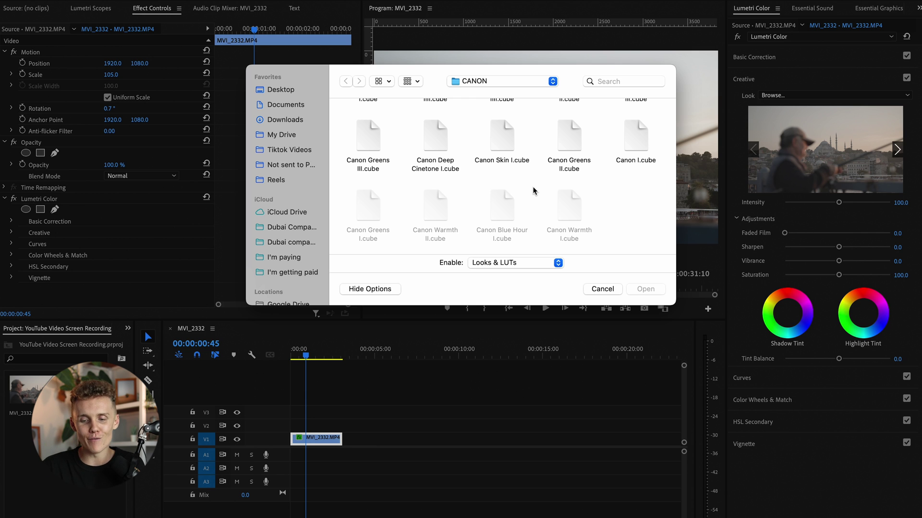
pyautogui.click(630, 145)
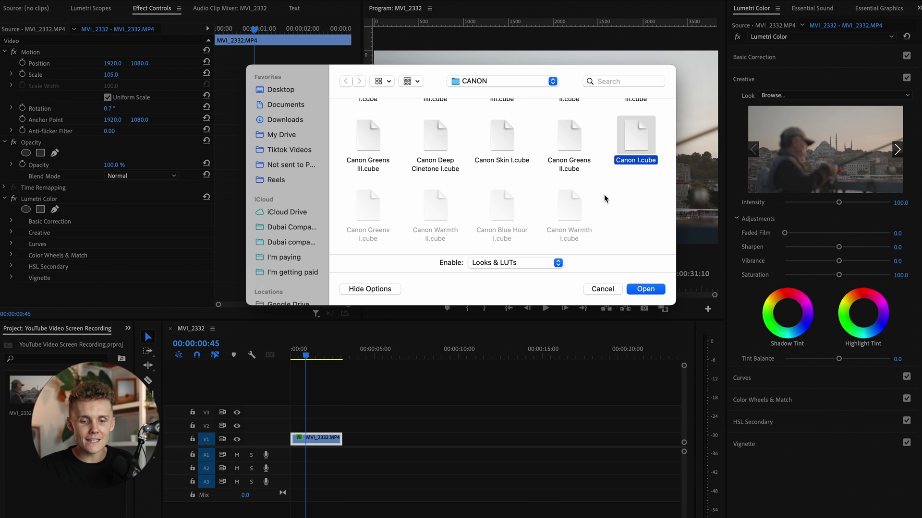
pyautogui.scroll(2, 598, 210)
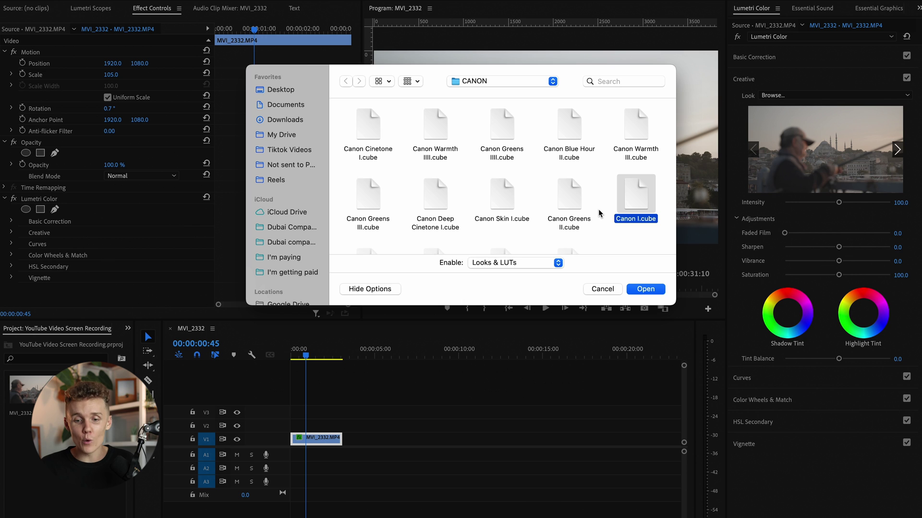
pyautogui.scroll(-2, 584, 198)
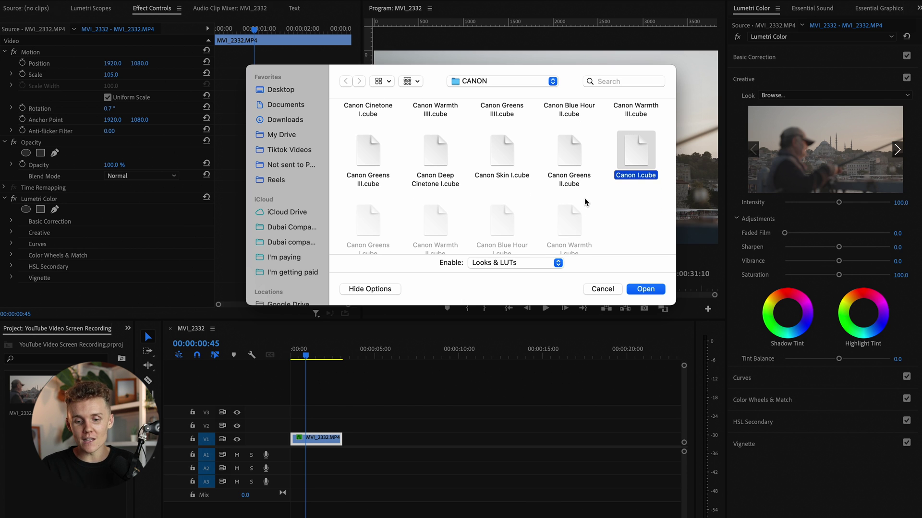
pyautogui.click(499, 228)
pyautogui.scroll(-1, 528, 199)
pyautogui.scroll(3, 553, 170)
pyautogui.click(557, 161)
pyautogui.scroll(-3, 559, 157)
pyautogui.click(639, 174)
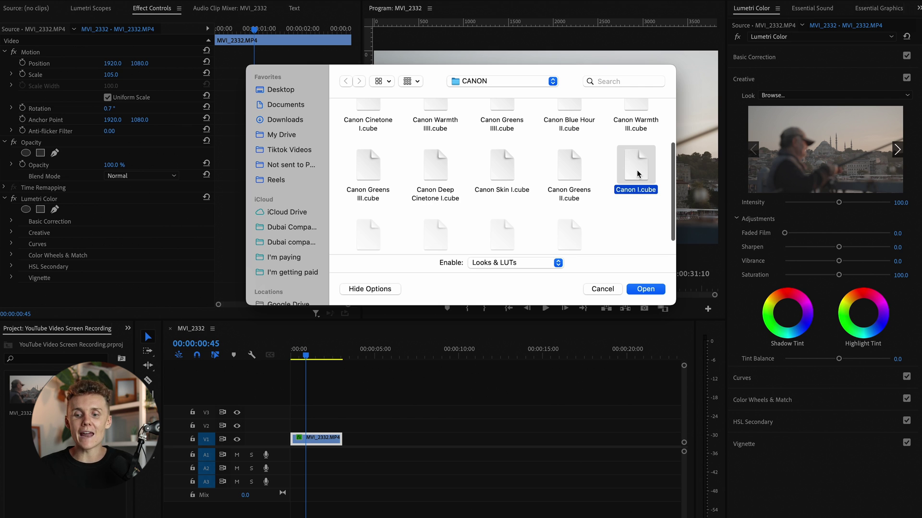
pyautogui.scroll(2, 637, 174)
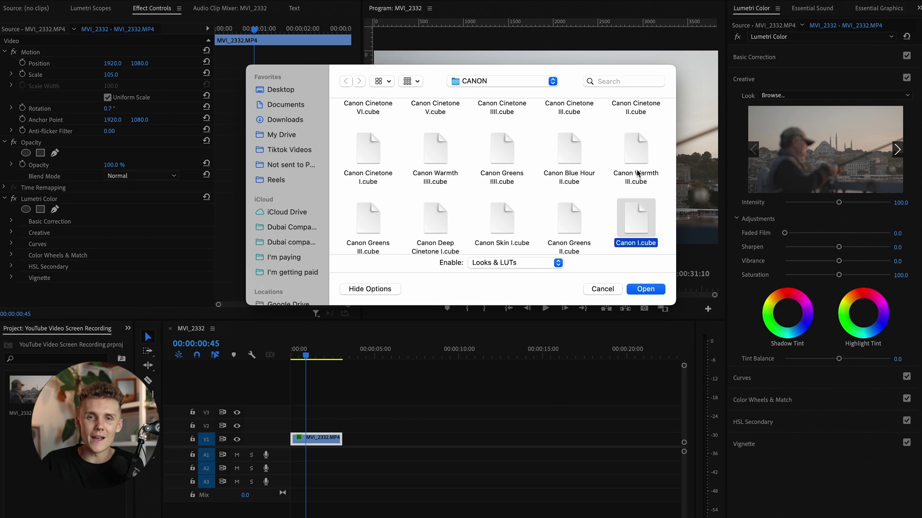
pyautogui.click(643, 289)
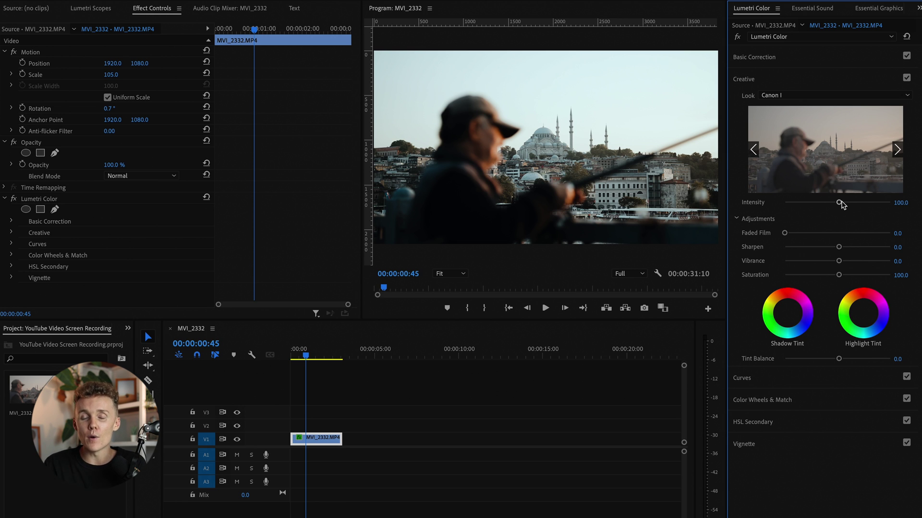
# Step: Lower the Canon I look's intensity to 58.9 and compare the image with and without the Creative adjustments
pyautogui.moveTo(839, 204); pyautogui.dragTo(816, 205)
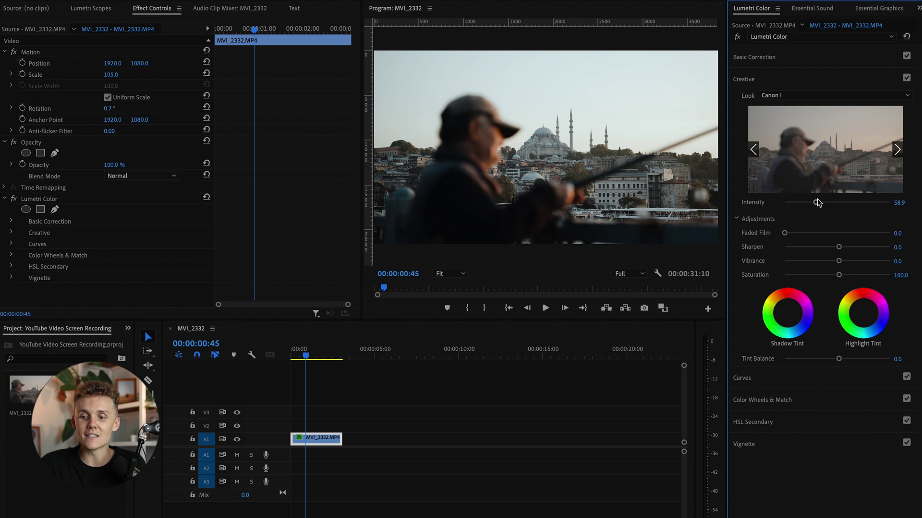
pyautogui.click(906, 78)
pyautogui.click(907, 78)
pyautogui.click(907, 78)
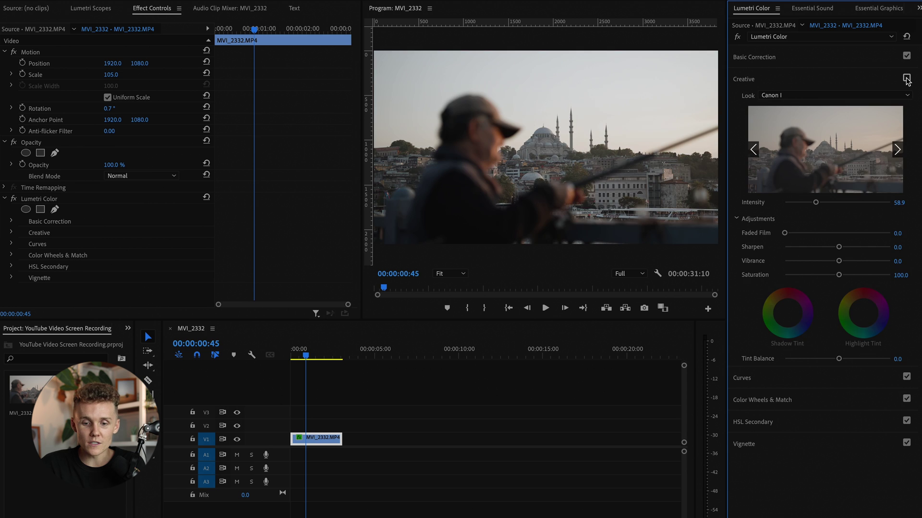
pyautogui.click(906, 79)
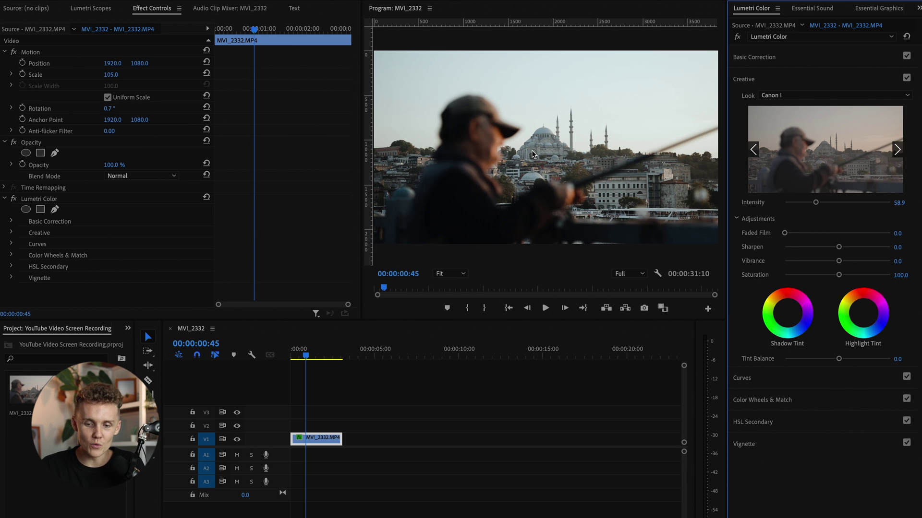
pyautogui.click(852, 82)
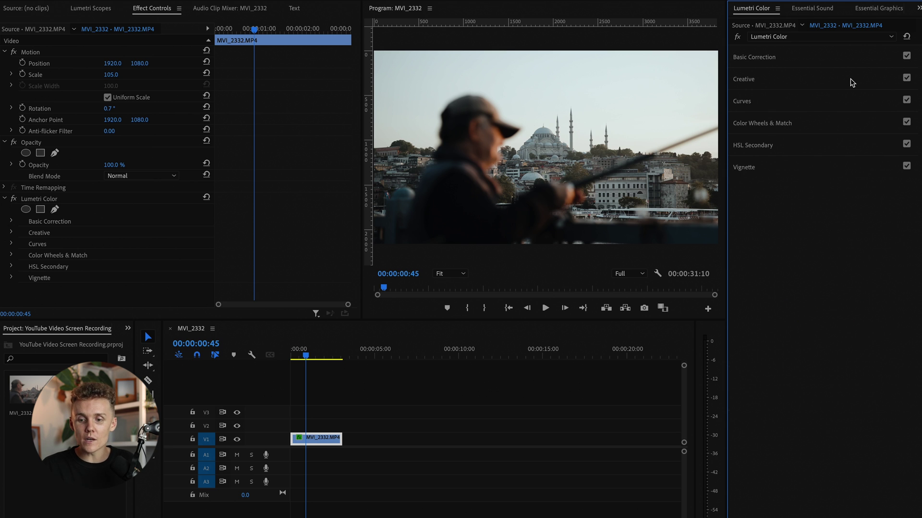
# Step: Shift the Highlights color wheel slightly toward cyan-blue and compare the image with and without the Color Wheels & Match adjustments
pyautogui.click(798, 123)
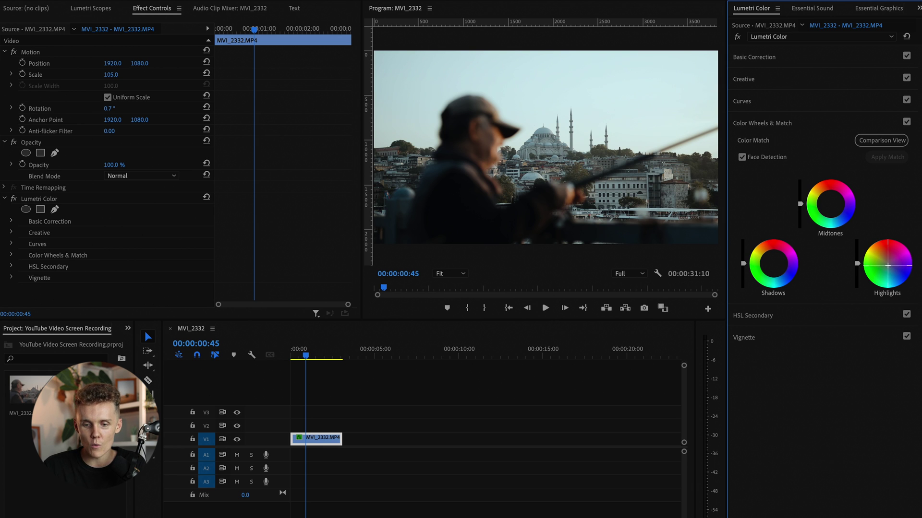
pyautogui.click(907, 123)
pyautogui.click(908, 123)
pyautogui.click(906, 122)
pyautogui.click(907, 123)
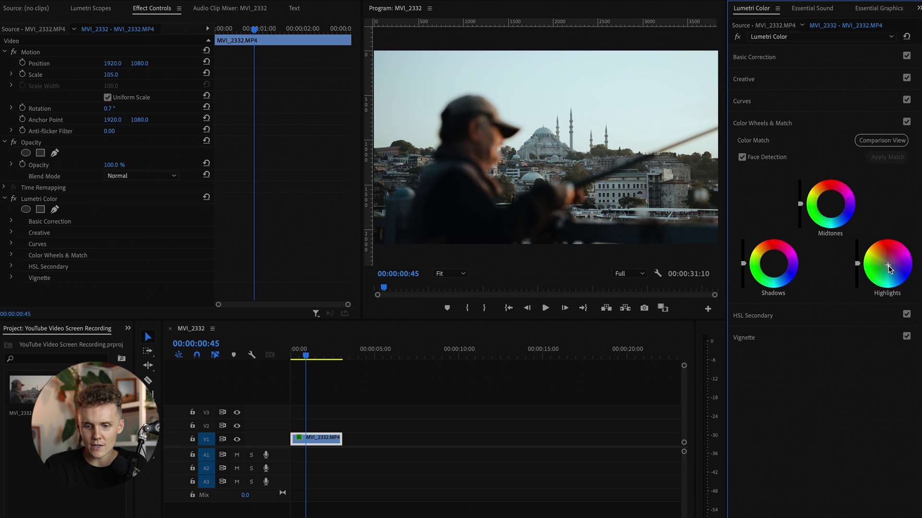
# Step: Compare the image repeatedly without the Color Wheels & Match adjustments, and once without the whole Lumetri Color effect
pyautogui.click(906, 123)
pyautogui.click(907, 122)
pyautogui.click(907, 123)
pyautogui.click(907, 122)
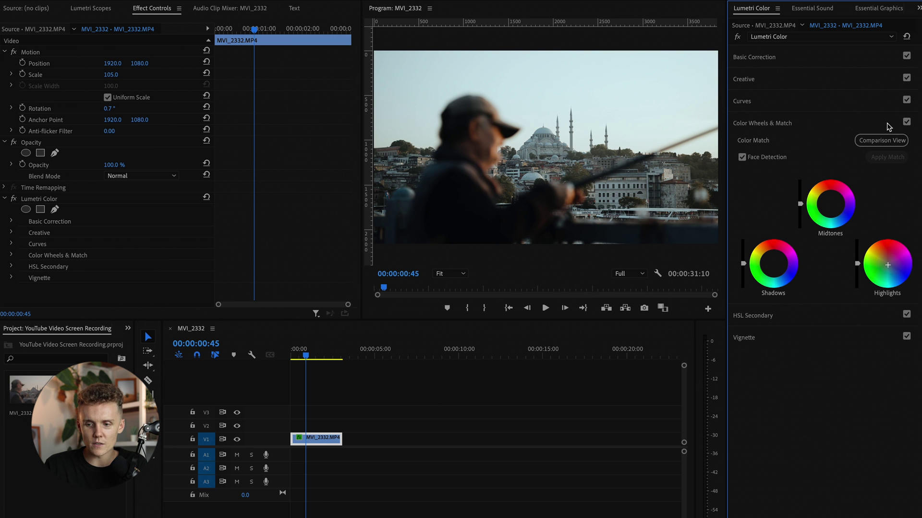
pyautogui.click(907, 123)
pyautogui.click(907, 123)
pyautogui.click(907, 124)
pyautogui.click(906, 123)
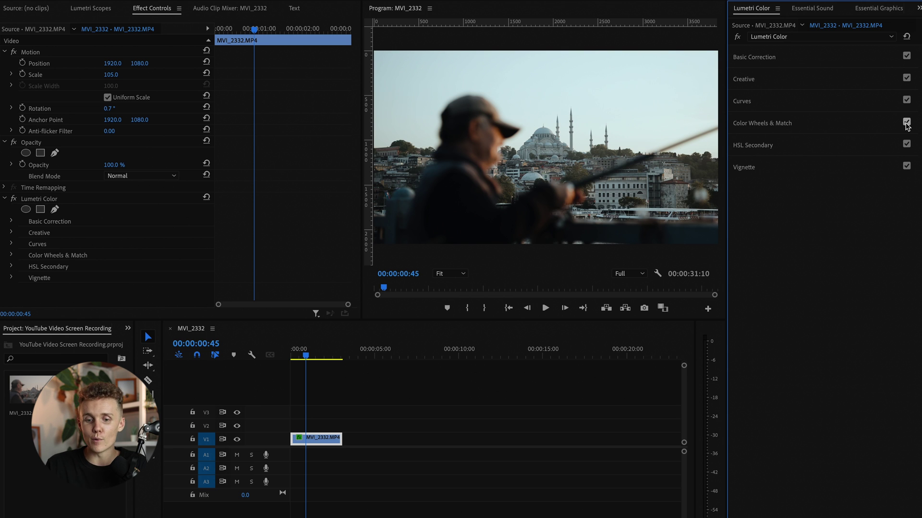
pyautogui.click(14, 199)
pyautogui.click(14, 199)
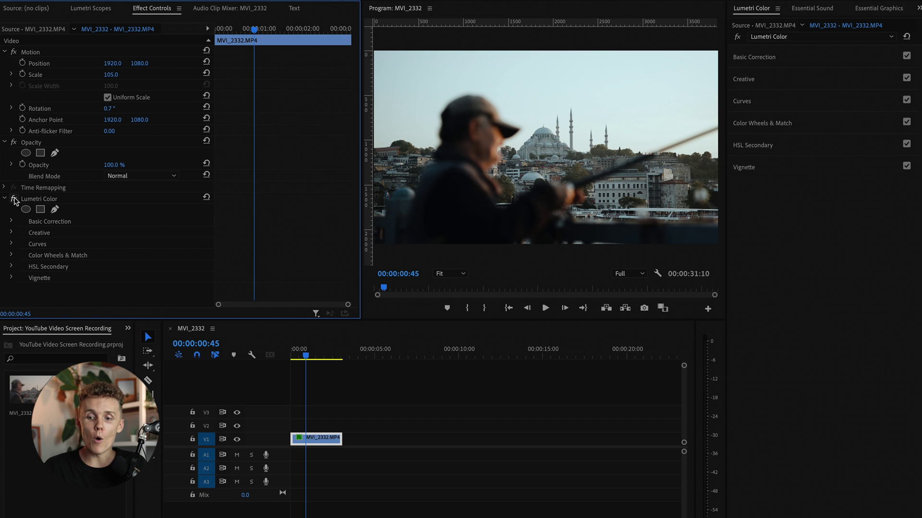
# Step: Add a second Lumetri Color effect to the clip and place an ellipse mask over the fisherman's dark torso
pyautogui.click(785, 42)
pyautogui.click(788, 67)
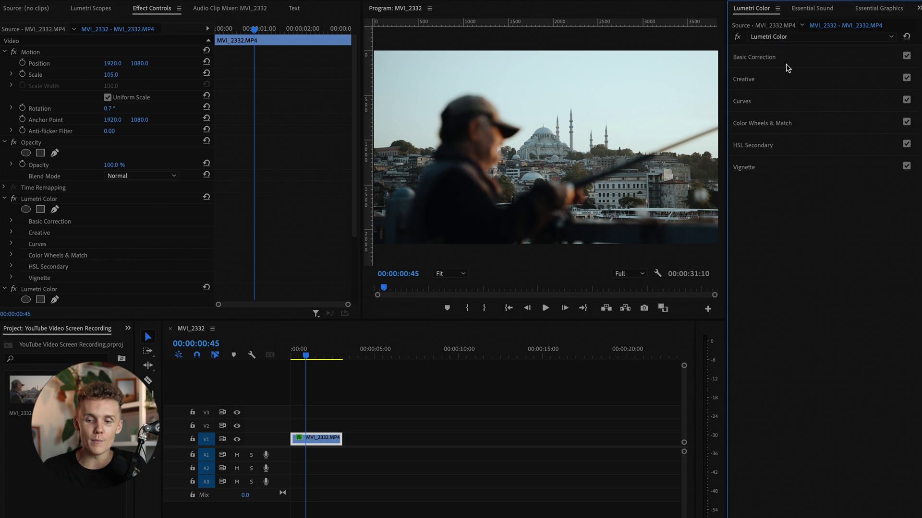
pyautogui.click(4, 198)
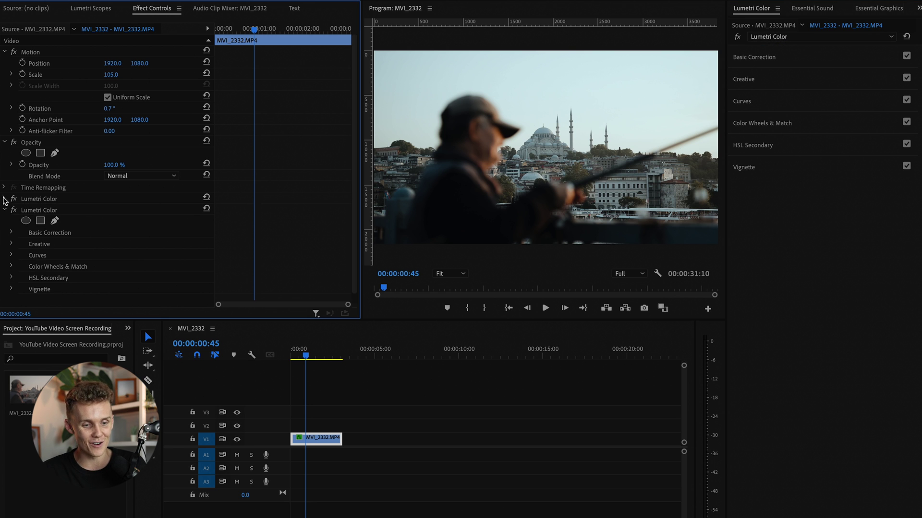
pyautogui.click(26, 221)
pyautogui.moveTo(545, 160); pyautogui.dragTo(556, 228)
pyautogui.moveTo(465, 217); pyautogui.dragTo(459, 233)
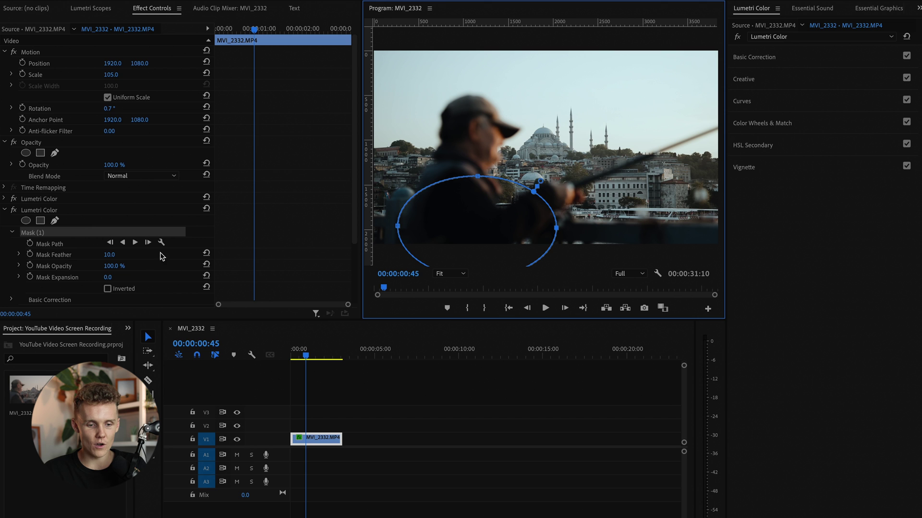
# Step: Set the torso mask's feather to 293 and stretch the ellipse outward on its left side and upward
pyautogui.click(115, 254)
pyautogui.write('124')
pyautogui.press('Return')
pyautogui.moveTo(111, 255); pyautogui.dragTo(144, 254)
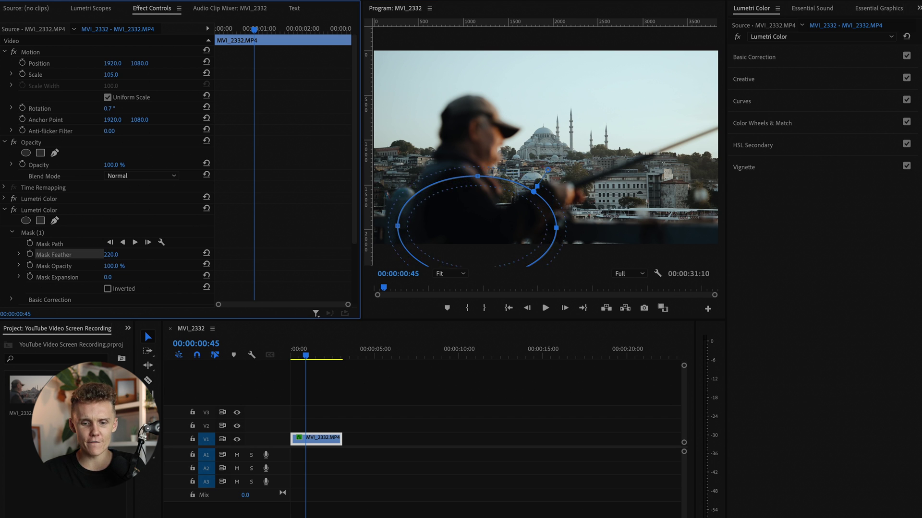
pyautogui.moveTo(400, 228); pyautogui.dragTo(377, 222)
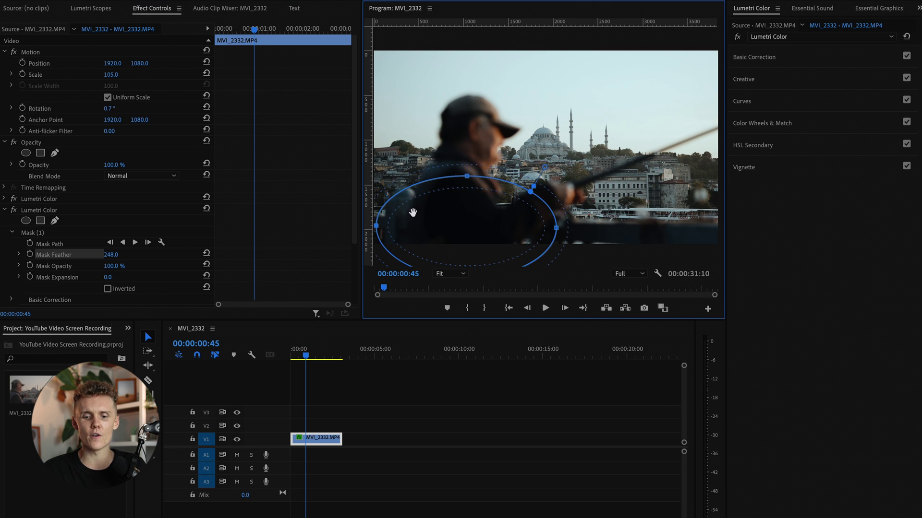
pyautogui.moveTo(473, 180); pyautogui.dragTo(467, 163)
pyautogui.moveTo(110, 254); pyautogui.dragTo(128, 255)
# Step: Raise Shadows to 31.0 and Blacks to 1.5 inside the torso mask, nudge the mask right, and compare with the effect off
pyautogui.click(795, 53)
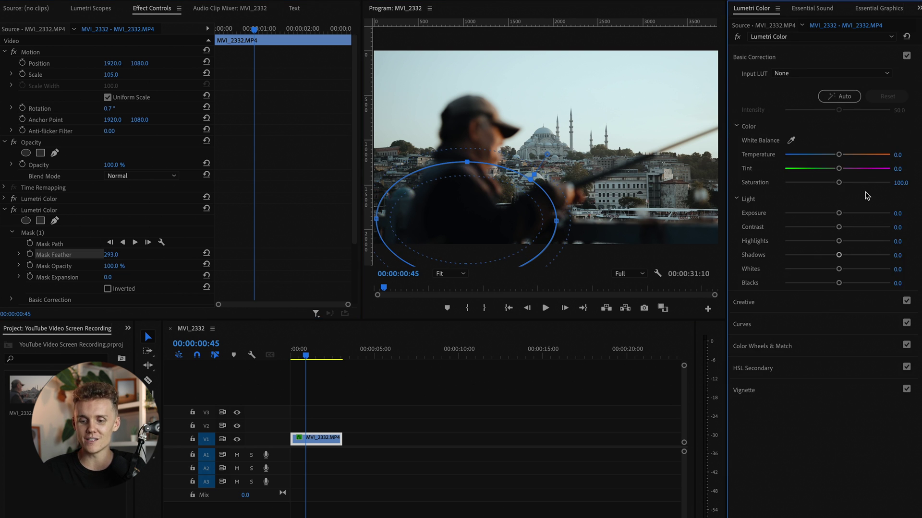
pyautogui.moveTo(840, 256); pyautogui.dragTo(853, 256)
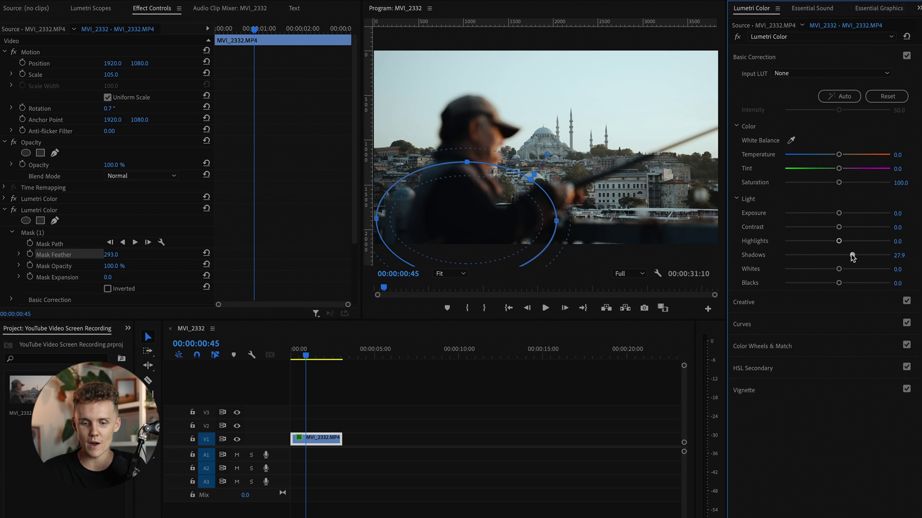
pyautogui.moveTo(463, 220); pyautogui.dragTo(471, 221)
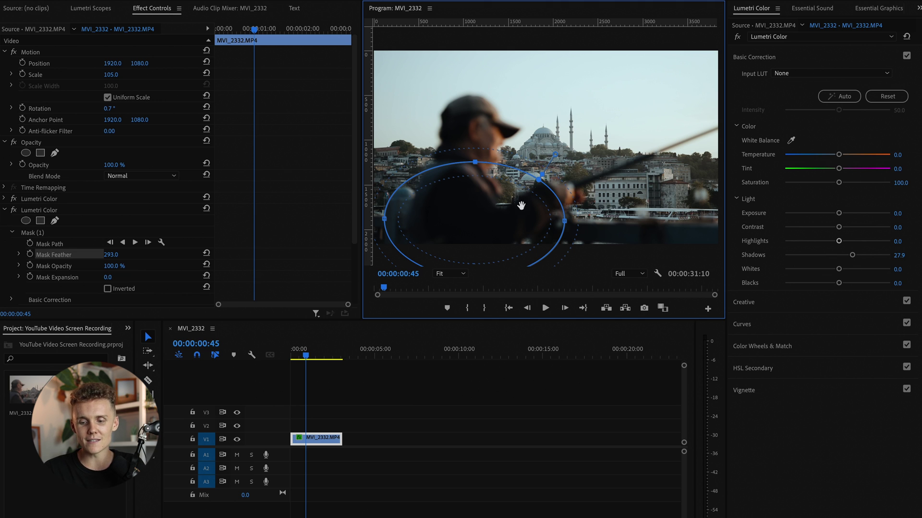
pyautogui.moveTo(853, 256)
pyautogui.mouseDown()
pyautogui.moveTo(838, 283)
pyautogui.moveTo(854, 256)
pyautogui.mouseUp()
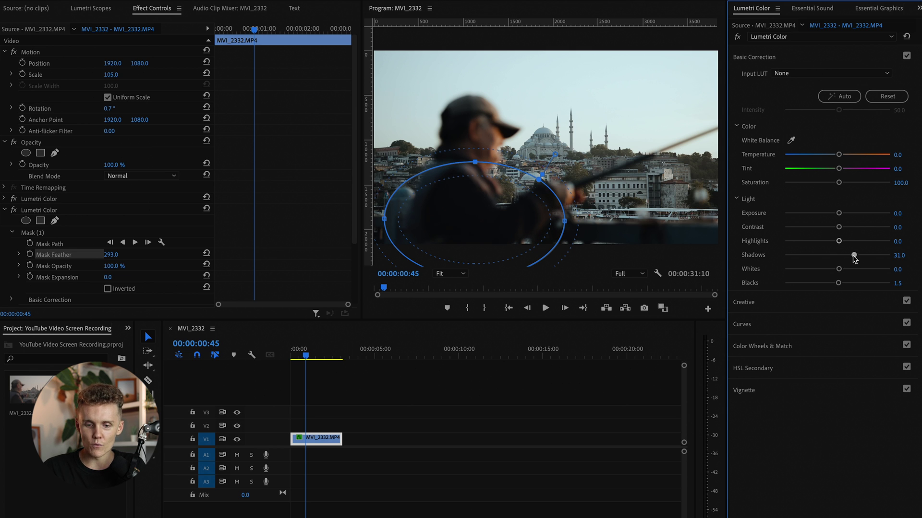
pyautogui.click(14, 211)
pyautogui.click(14, 212)
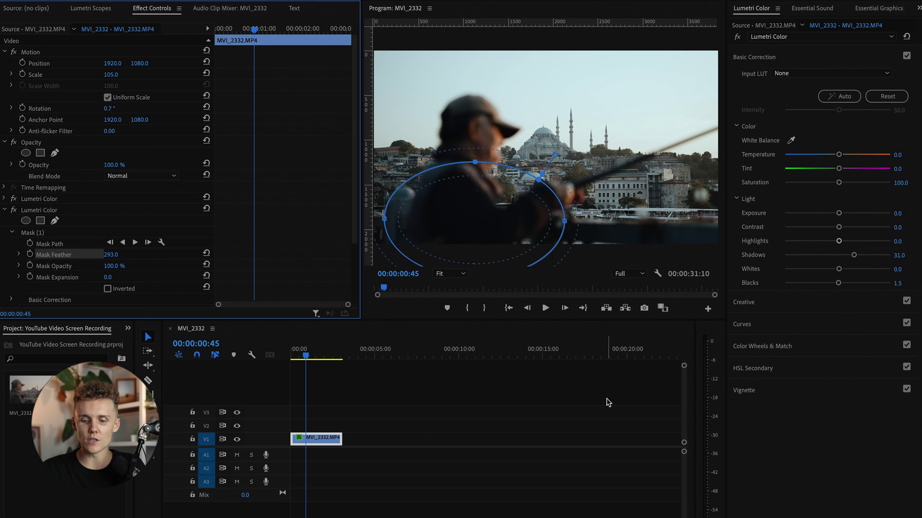
# Step: Play the clip from the start and scrub through it to check the masked torso adjustment in motion
pyautogui.click(319, 371)
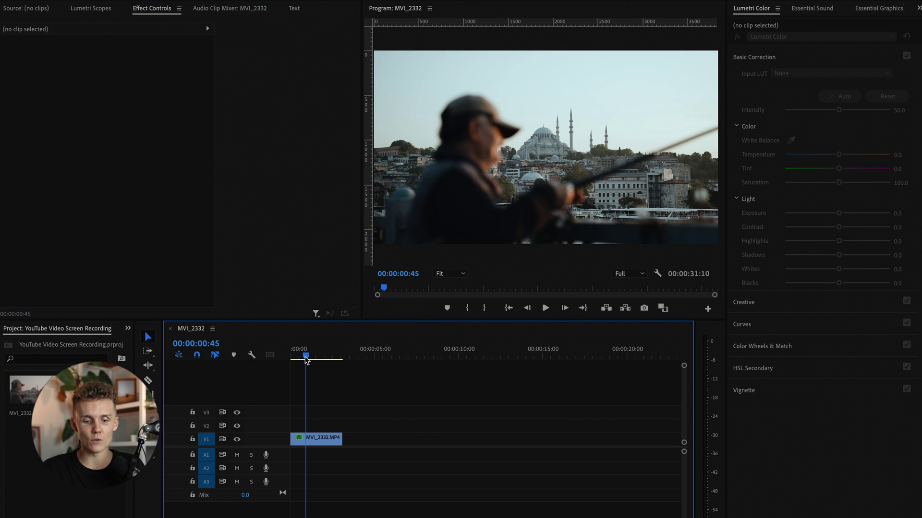
pyautogui.moveTo(305, 356); pyautogui.dragTo(267, 358)
pyautogui.press('space')
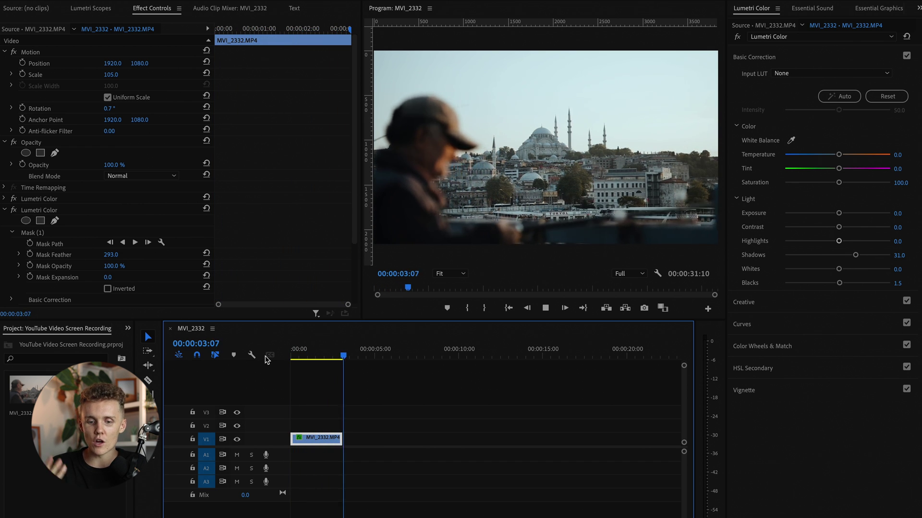
pyautogui.press('space')
pyautogui.moveTo(312, 349); pyautogui.dragTo(300, 347)
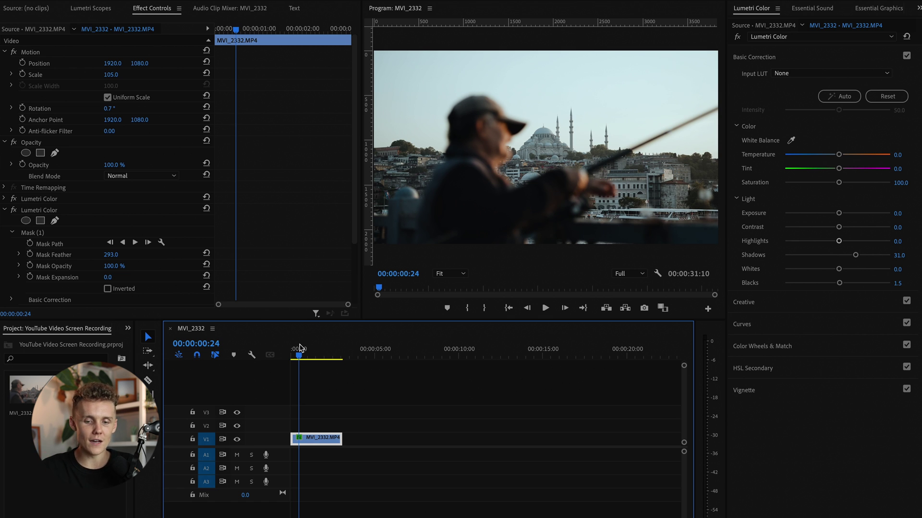
pyautogui.moveTo(307, 359); pyautogui.dragTo(310, 360)
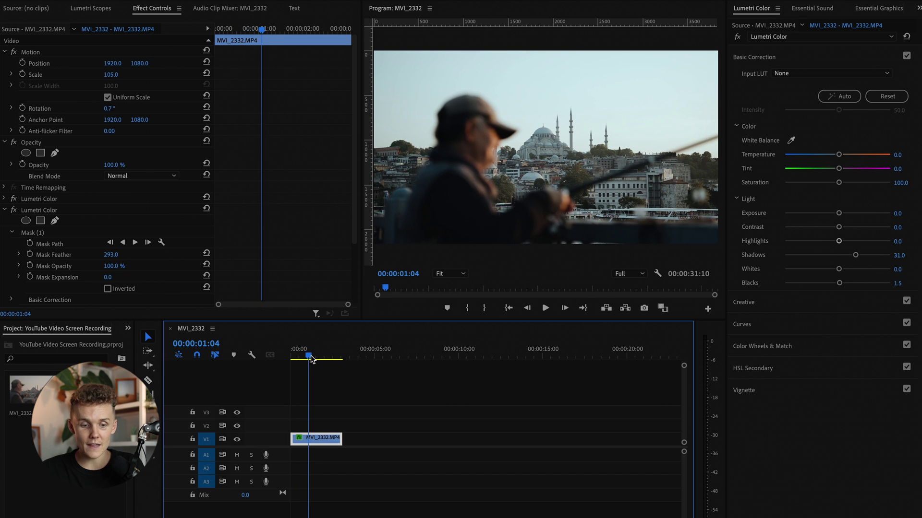
# Step: Add a third Lumetri Color effect with an ellipse mask stretched past the frame's sides, upper edge and lower edge
pyautogui.click(6, 210)
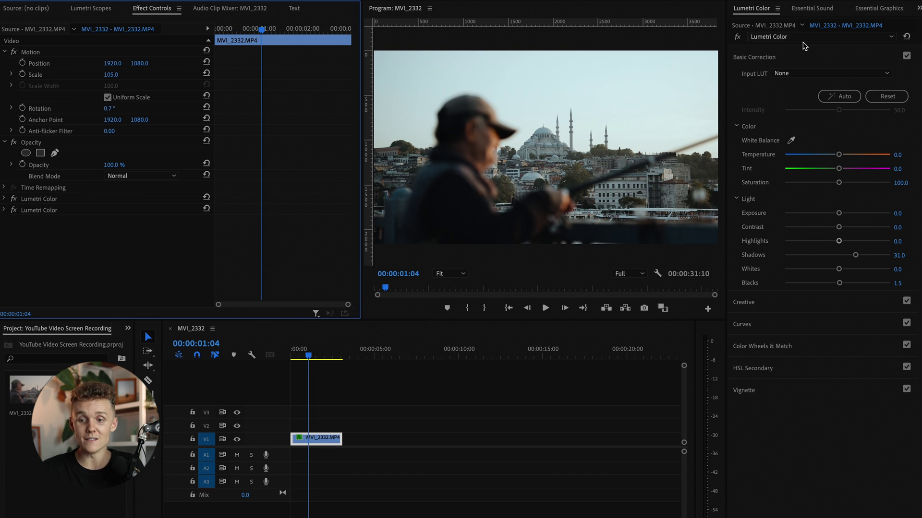
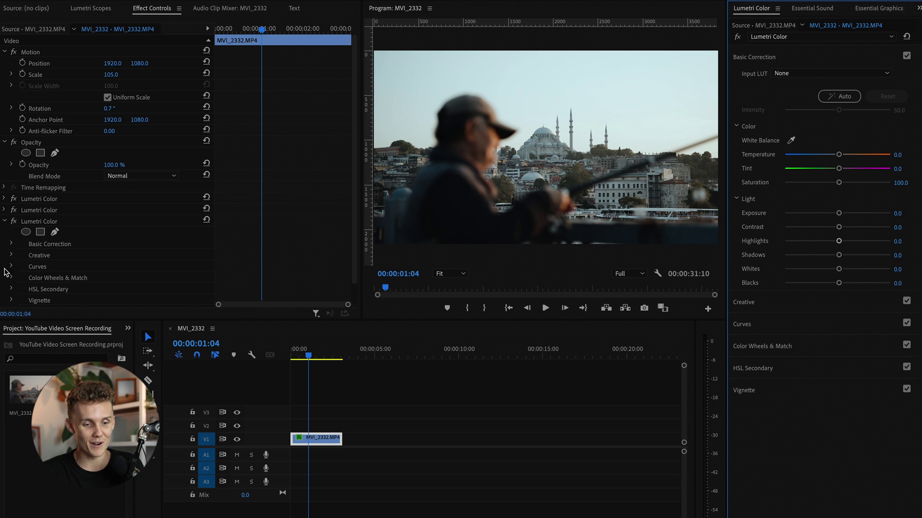
pyautogui.click(26, 232)
pyautogui.moveTo(503, 151); pyautogui.dragTo(343, 145)
pyautogui.moveTo(594, 149); pyautogui.dragTo(744, 154)
pyautogui.moveTo(545, 198); pyautogui.dragTo(544, 232)
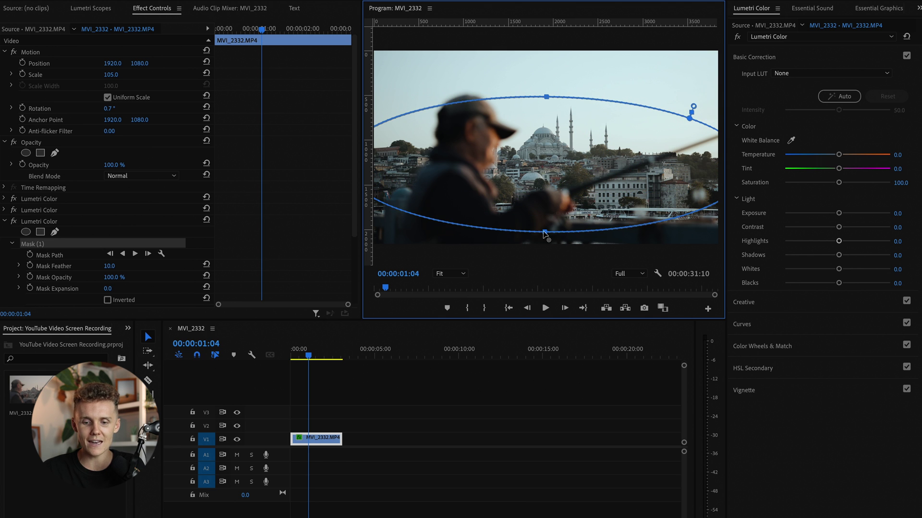
pyautogui.moveTo(547, 97); pyautogui.dragTo(547, 30)
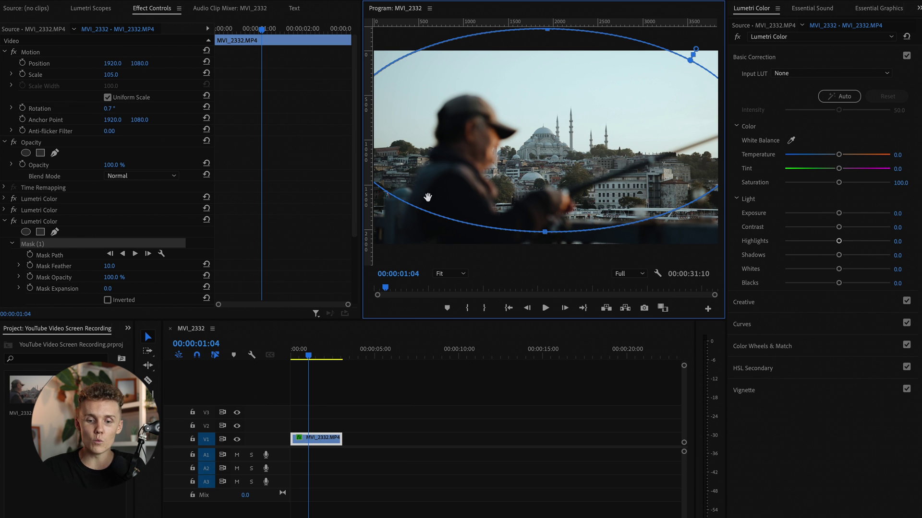
pyautogui.moveTo(413, 212); pyautogui.dragTo(379, 256)
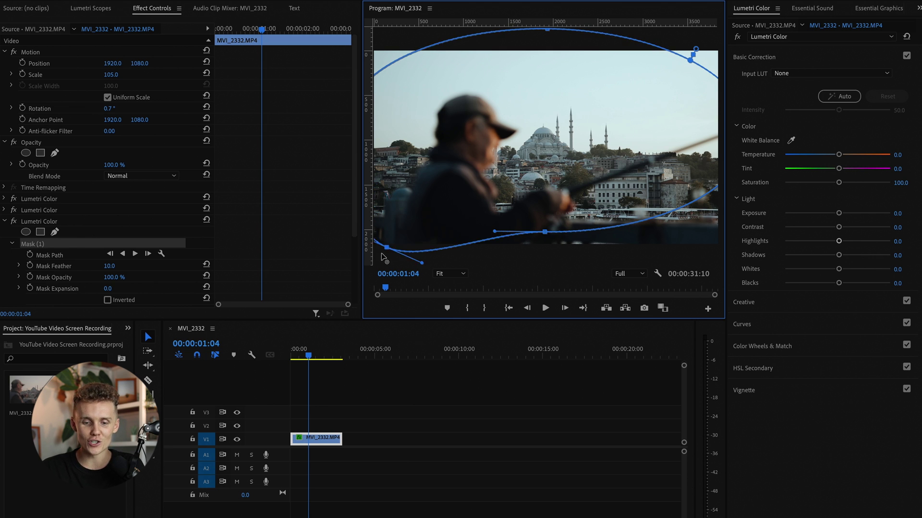
pyautogui.moveTo(494, 237); pyautogui.dragTo(587, 251)
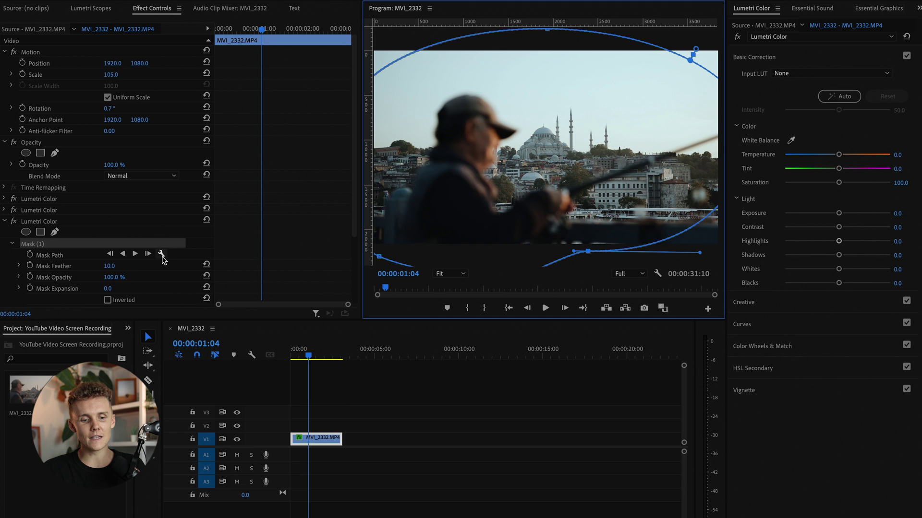
# Step: Feather the large mask to 445 and invert it, darkening the frame edges with Exposure -0.1 and Shadows -34.0
pyautogui.moveTo(109, 266); pyautogui.dragTo(119, 267)
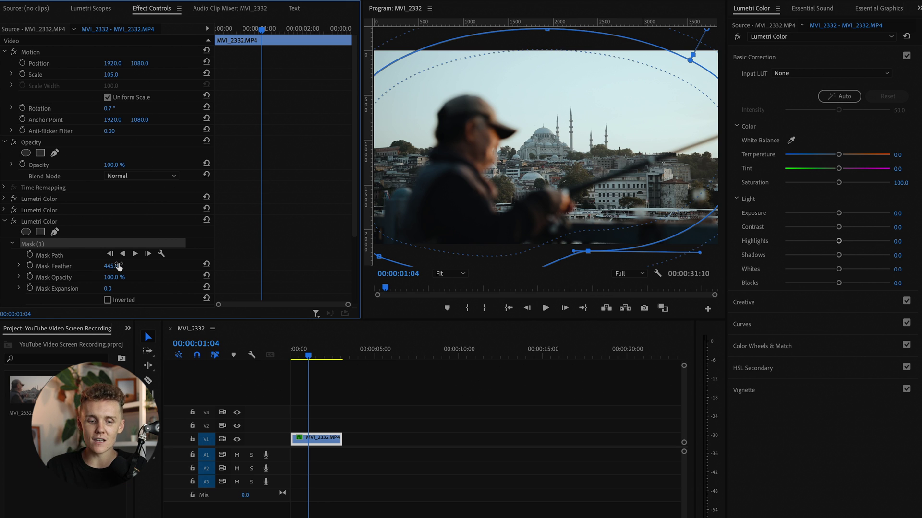
pyautogui.click(107, 300)
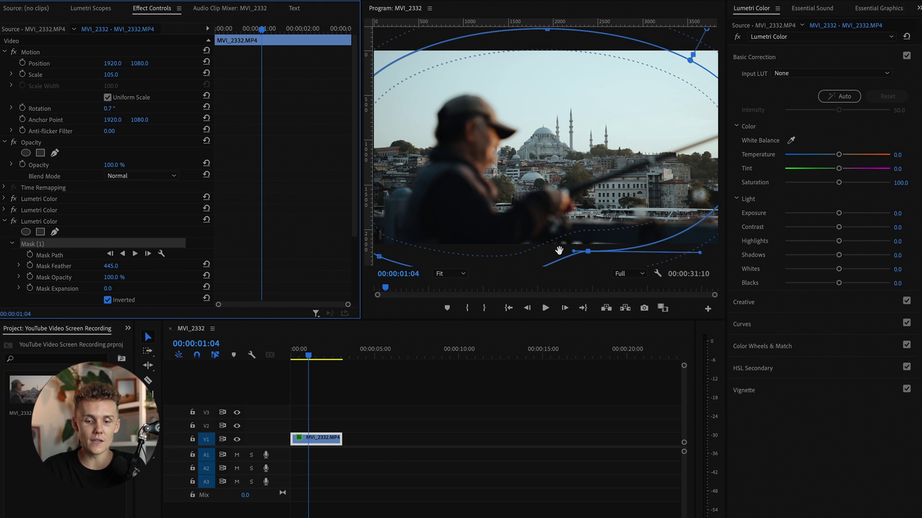
pyautogui.moveTo(839, 212)
pyautogui.mouseDown()
pyautogui.moveTo(826, 216)
pyautogui.moveTo(836, 214)
pyautogui.mouseUp()
pyautogui.moveTo(838, 258); pyautogui.dragTo(820, 255)
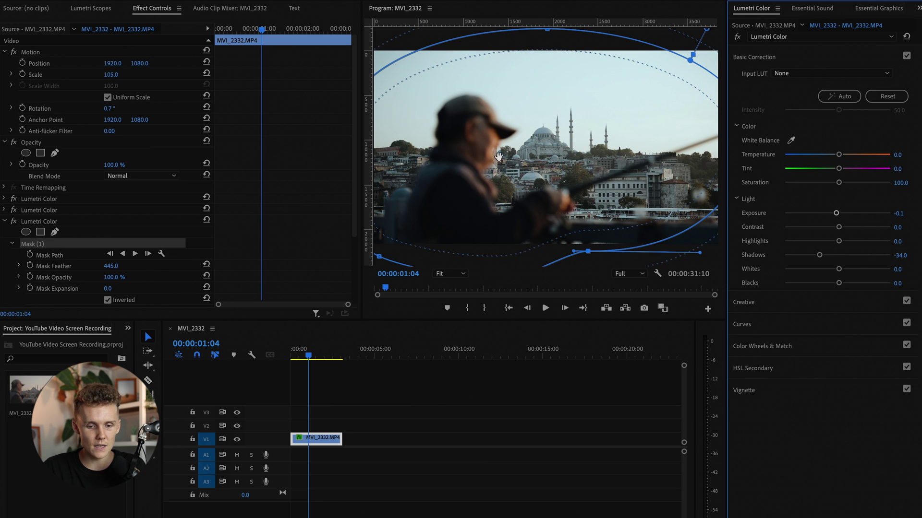
# Step: Tighten the large mask by pulling its side, upper and lower-right outline points inward toward the frame edges
pyautogui.click(450, 274)
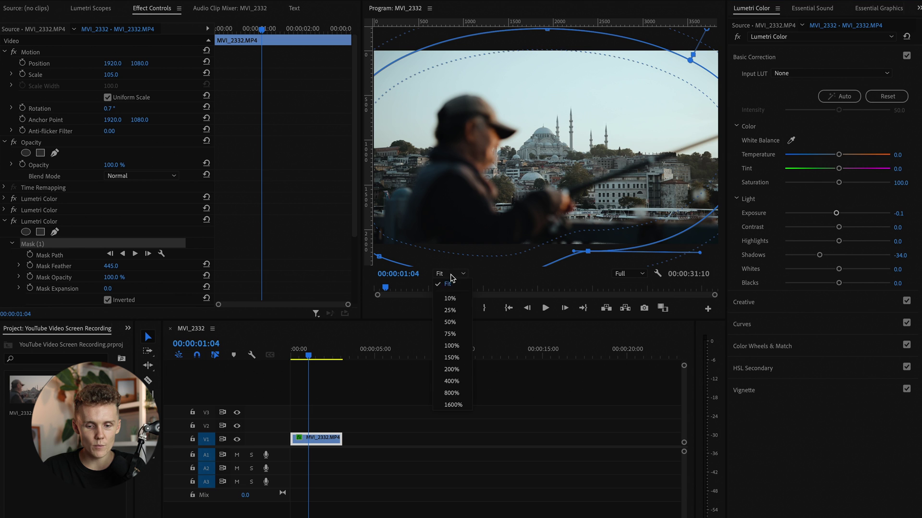
pyautogui.click(452, 325)
pyautogui.click(455, 274)
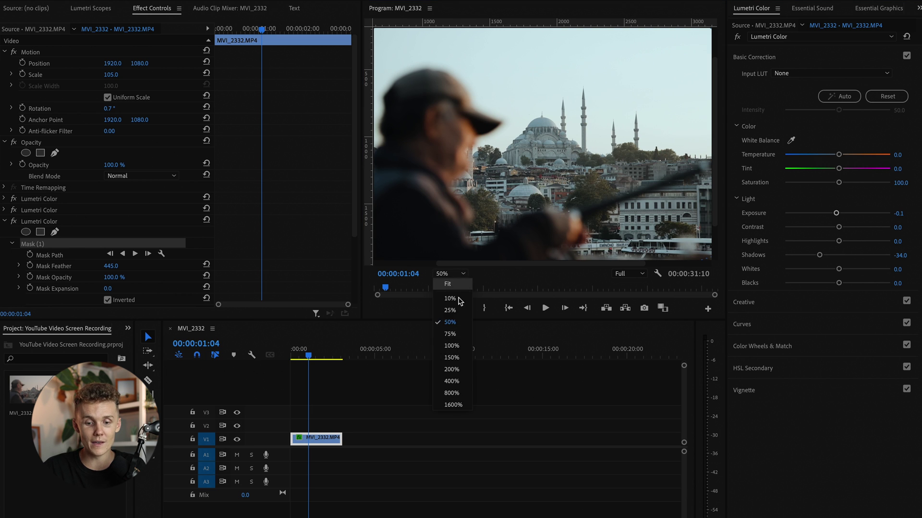
pyautogui.click(451, 298)
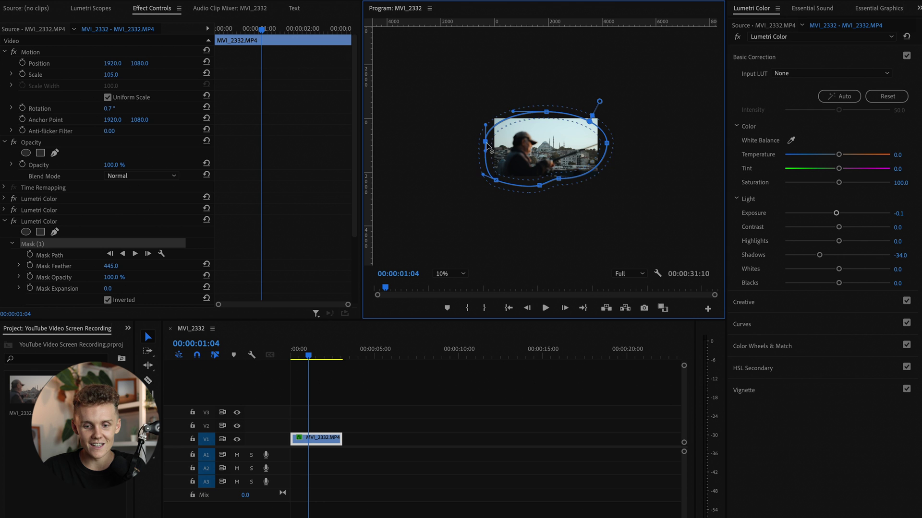
pyautogui.moveTo(491, 143); pyautogui.dragTo(494, 145)
pyautogui.moveTo(547, 111); pyautogui.dragTo(546, 123)
pyautogui.moveTo(607, 144); pyautogui.dragTo(599, 145)
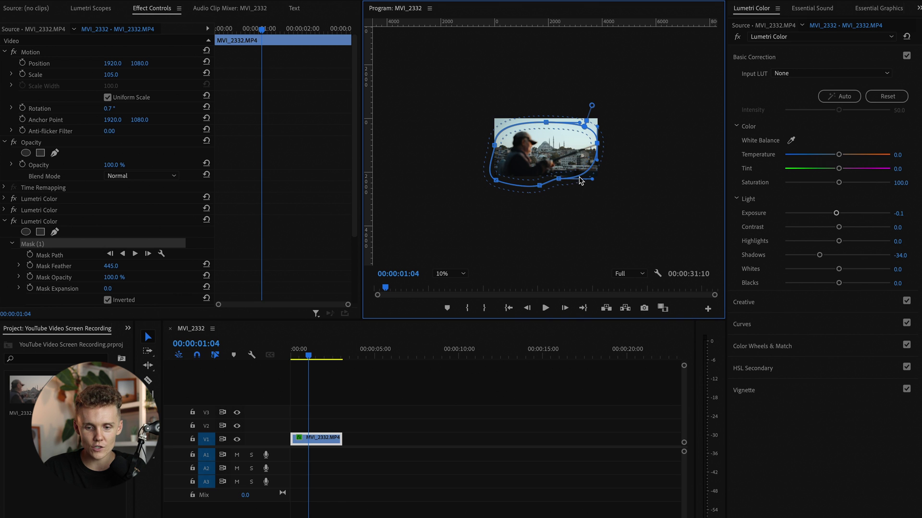
pyautogui.moveTo(580, 177); pyautogui.dragTo(573, 171)
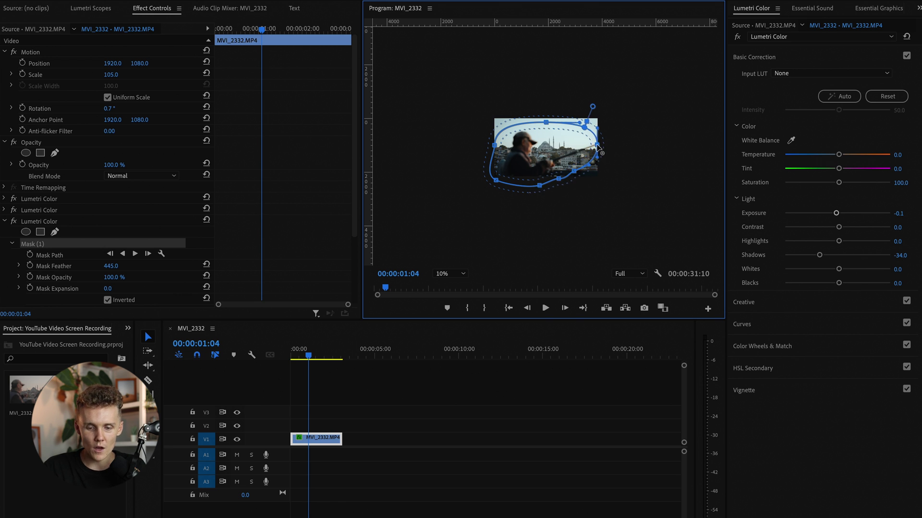
pyautogui.click(446, 274)
pyautogui.click(451, 284)
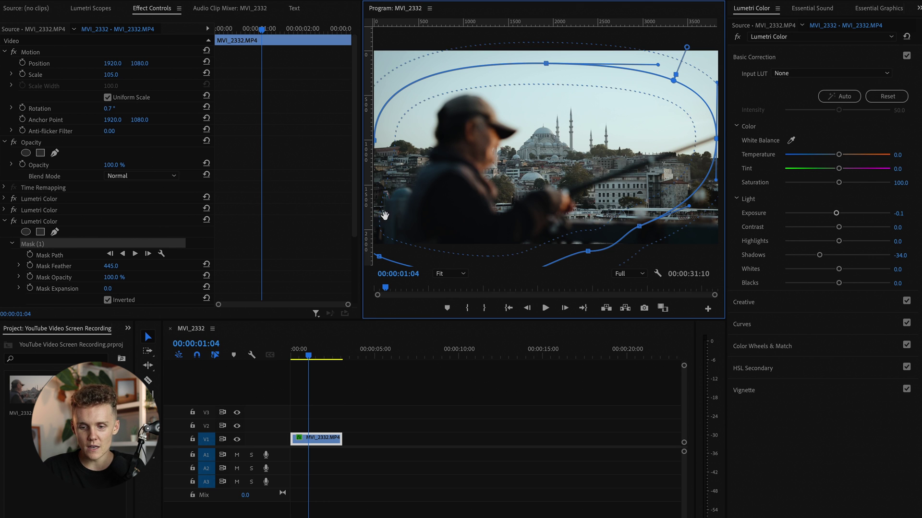
pyautogui.click(6, 234)
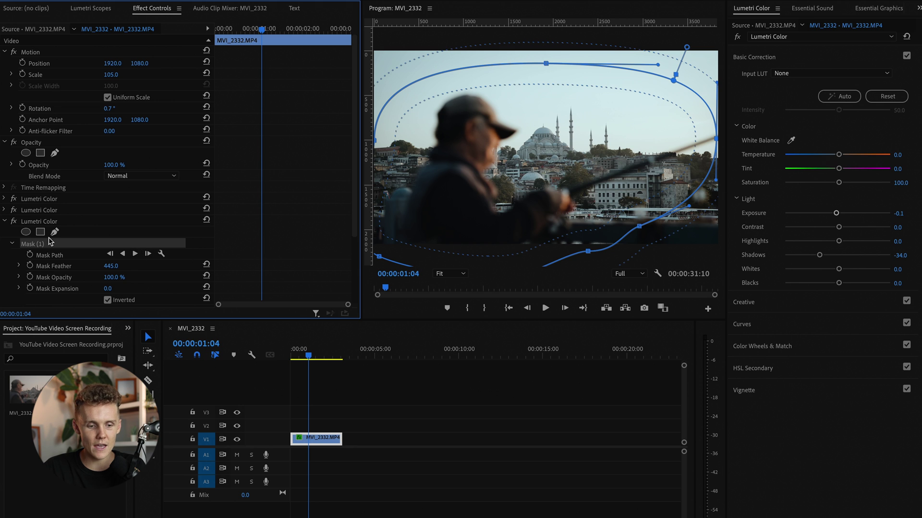
# Step: Pull the vignette mask's left outline point inward, shift the mask slightly right, and set its Shadows to -49.2
pyautogui.click(13, 222)
pyautogui.click(14, 222)
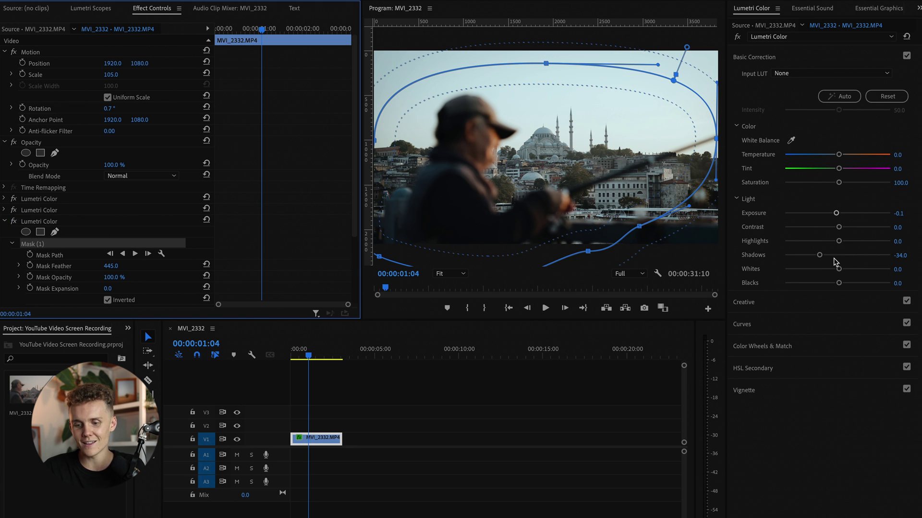
pyautogui.moveTo(376, 140); pyautogui.dragTo(387, 141)
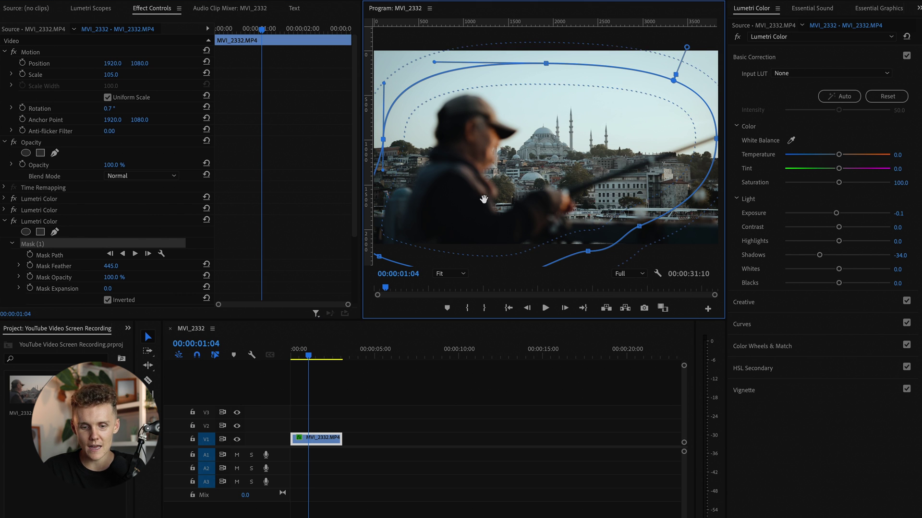
pyautogui.hotkey('shift', 'Right')
pyautogui.hotkey('shift', 'Right')
pyautogui.hotkey('shift', 'Right')
pyautogui.moveTo(818, 254)
pyautogui.mouseDown()
pyautogui.moveTo(802, 256)
pyautogui.moveTo(811, 258)
pyautogui.mouseUp()
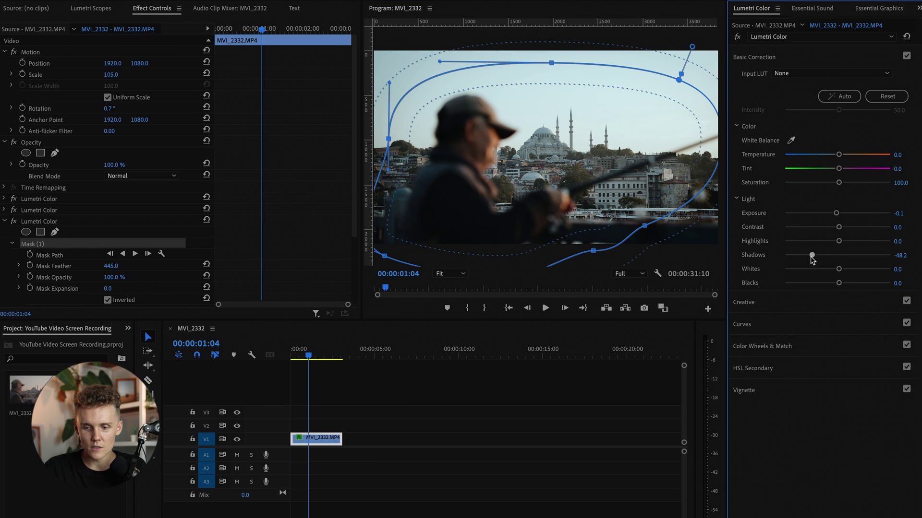
# Step: Play the clip from near its start to review the adjusted vignette in motion
pyautogui.click(341, 400)
pyautogui.press('Home')
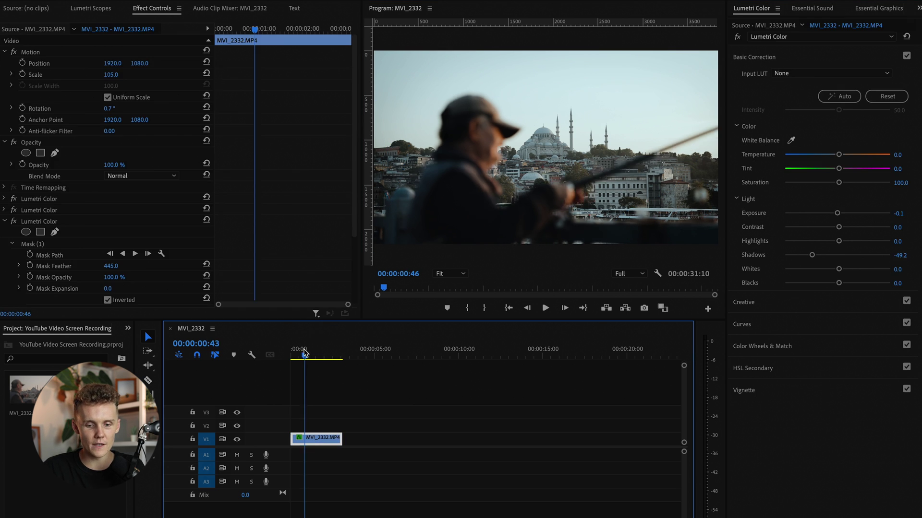
pyautogui.press('space')
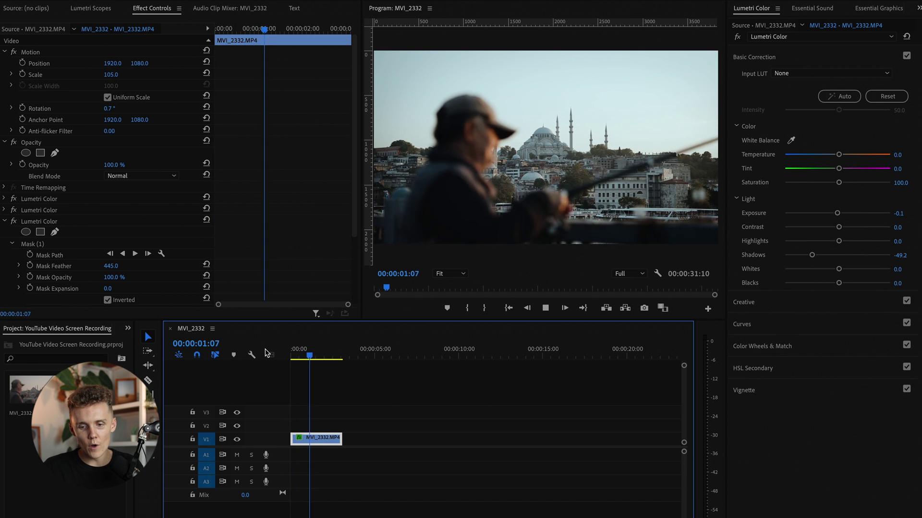
pyautogui.press('space')
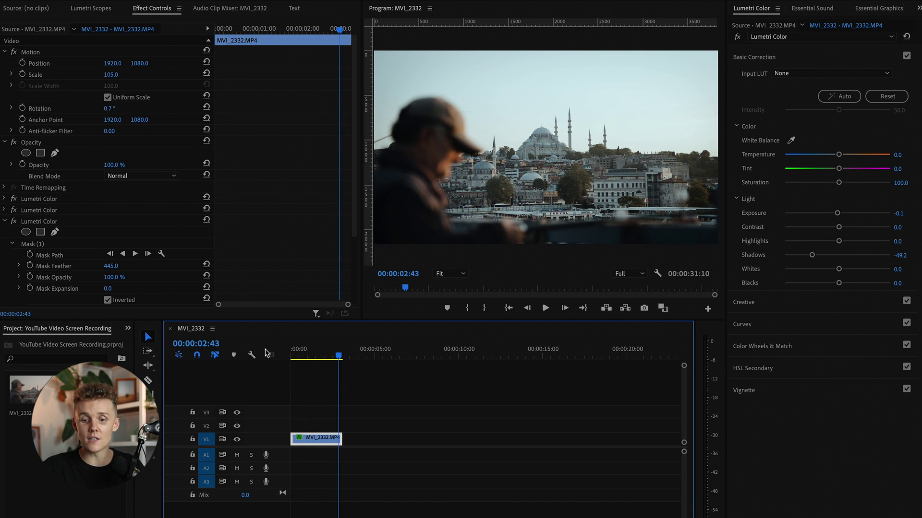
# Step: Add a fourth Lumetri Color effect with an ellipse mask enlarged and positioned around the mosque
pyautogui.click(5, 222)
pyautogui.click(883, 37)
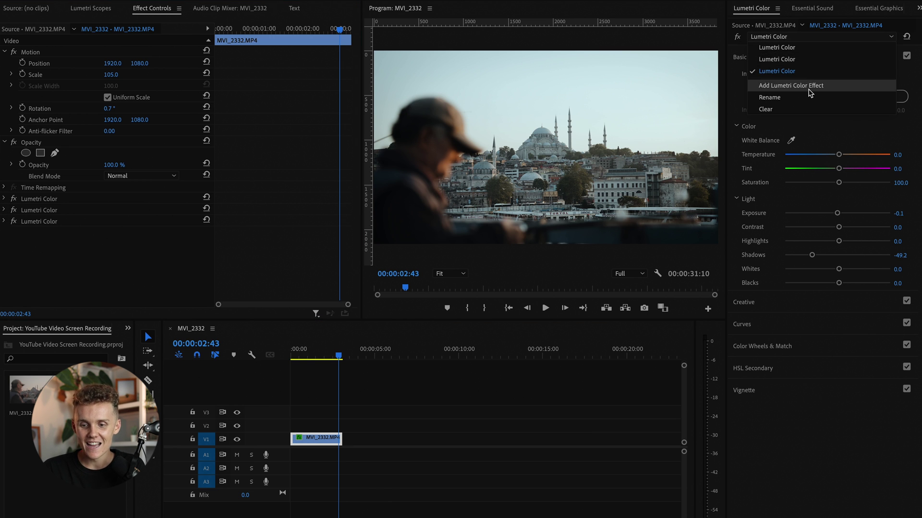
pyautogui.click(869, 85)
pyautogui.click(26, 243)
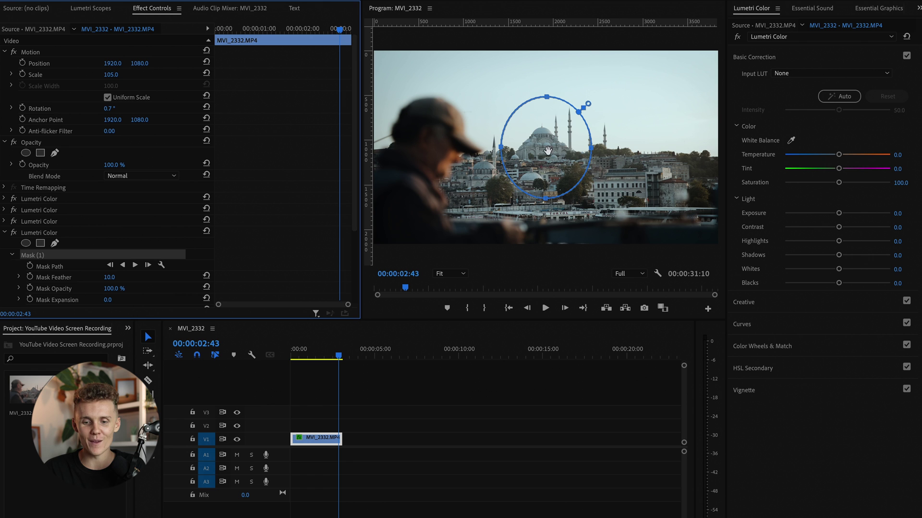
pyautogui.moveTo(546, 200); pyautogui.dragTo(545, 220)
pyautogui.moveTo(591, 159); pyautogui.dragTo(562, 157)
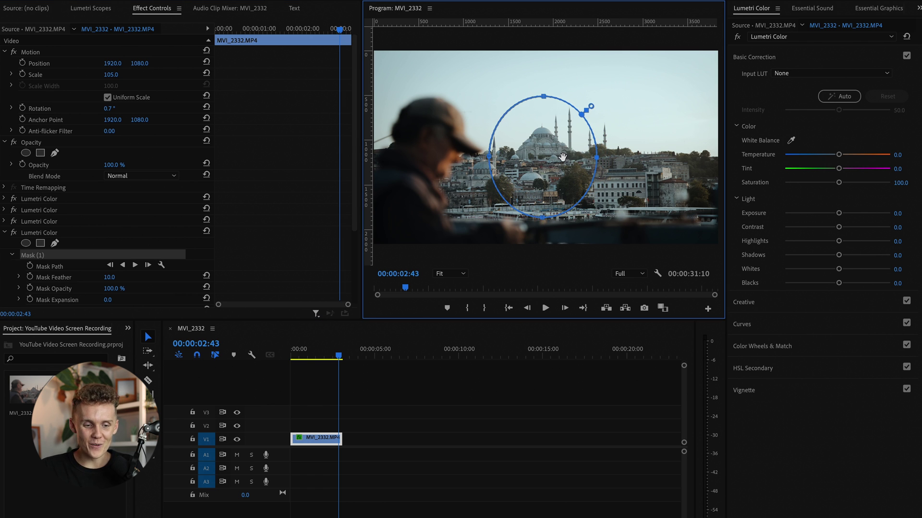
# Step: Feather the mosque mask to 429 and set its Shadows to -55.3, comparing the image with the effect off and on
pyautogui.moveTo(109, 278); pyautogui.dragTo(742, 283)
pyautogui.moveTo(839, 255); pyautogui.dragTo(807, 258)
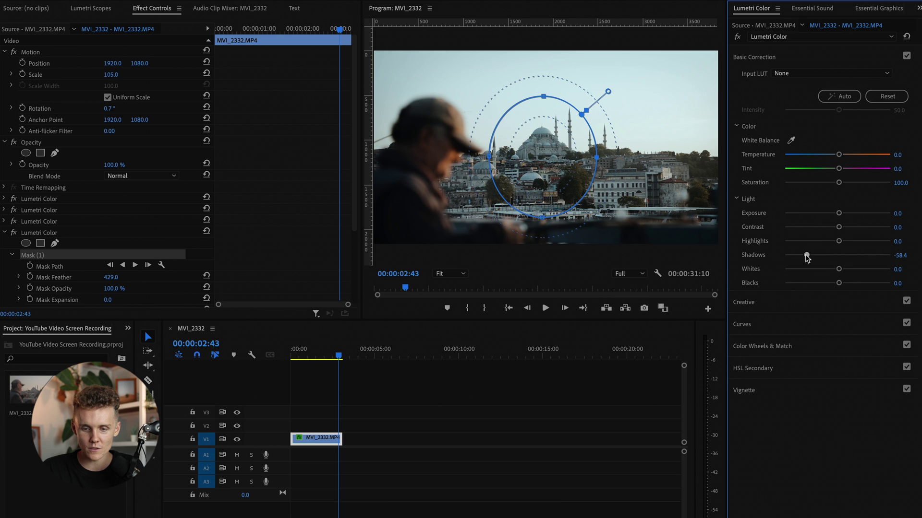
pyautogui.click(16, 239)
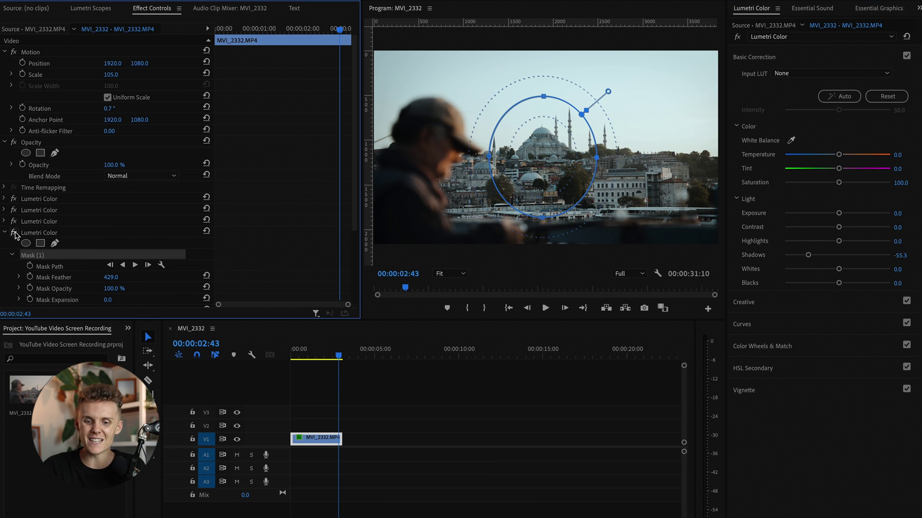
pyautogui.click(14, 234)
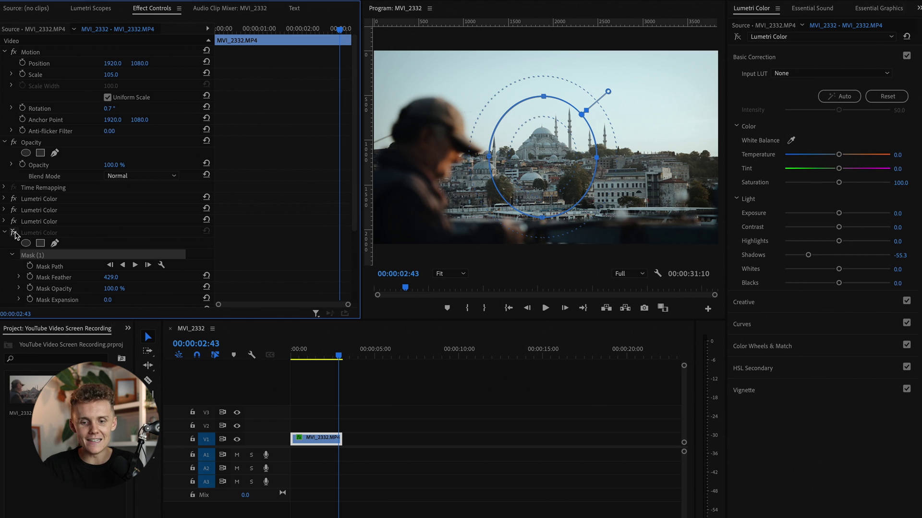
pyautogui.click(13, 233)
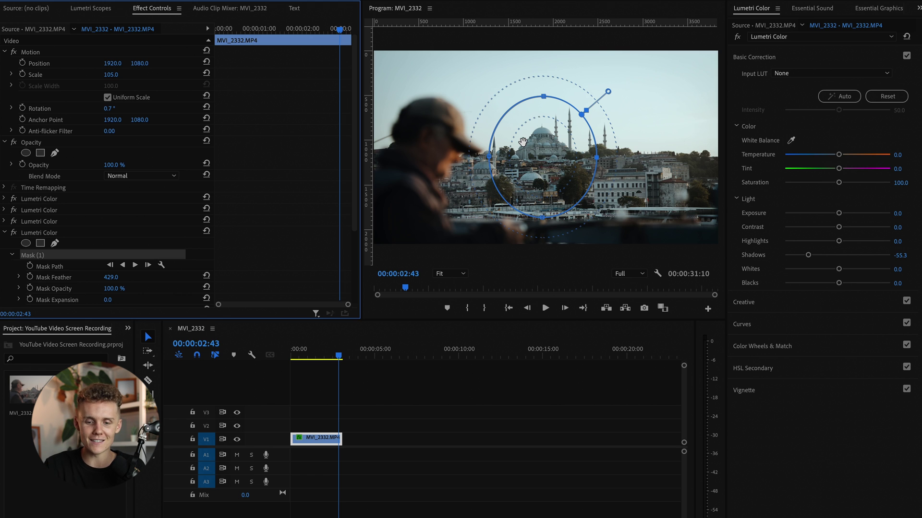
pyautogui.click(15, 235)
pyautogui.click(15, 234)
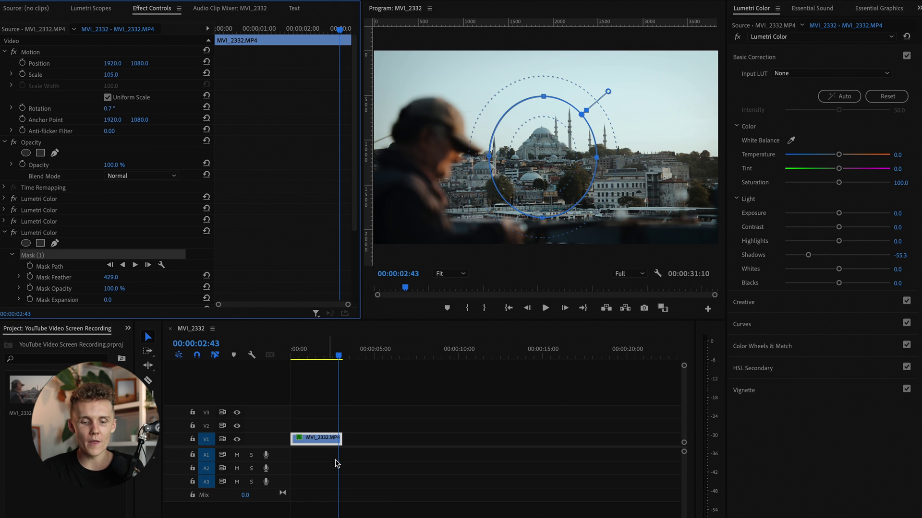
# Step: Replay the clip from the start and check how the mosque mask overlaps the fisherman as he moves
pyautogui.moveTo(312, 354); pyautogui.dragTo(291, 354)
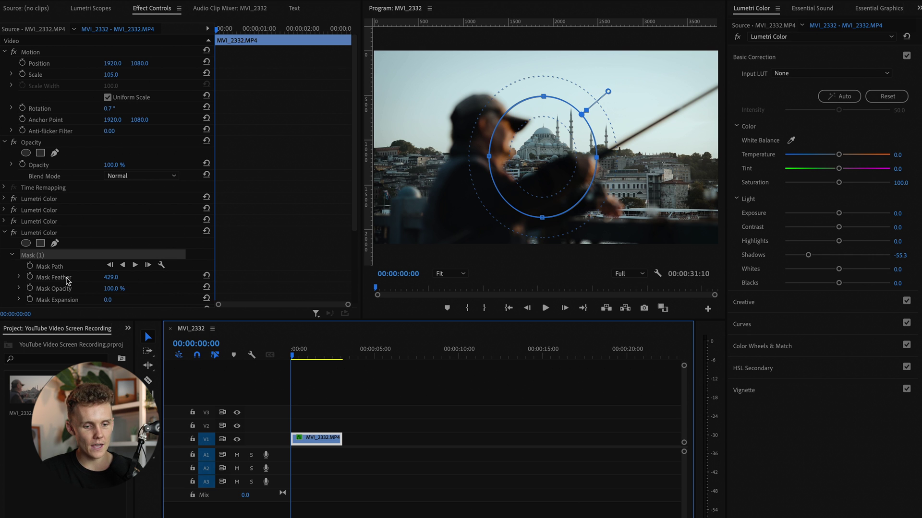
pyautogui.press('space')
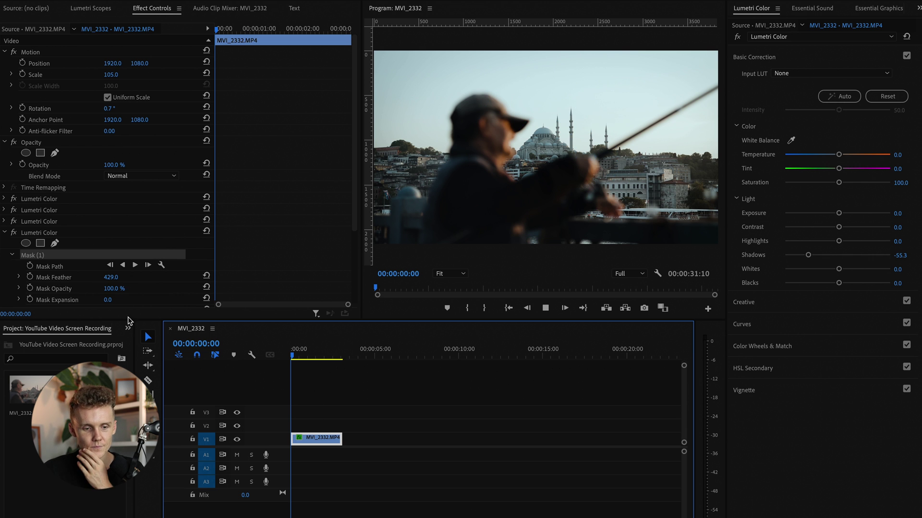
pyautogui.click(47, 257)
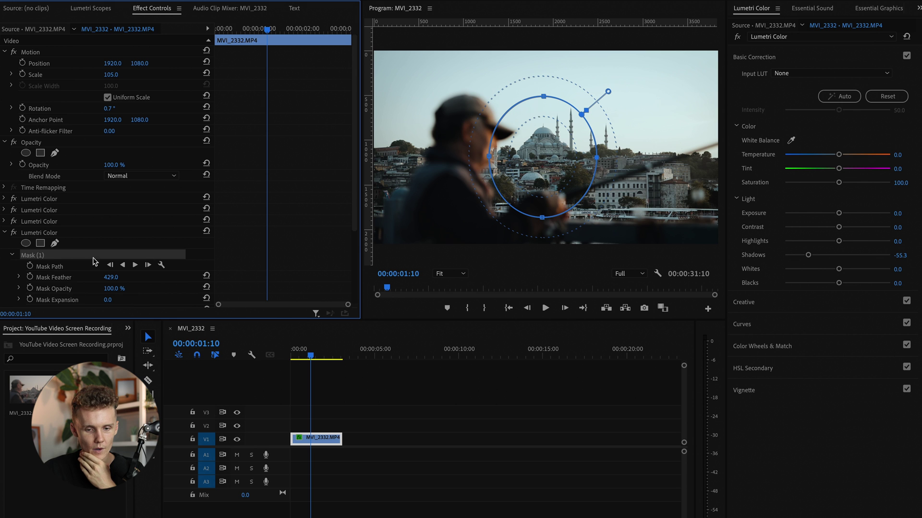
pyautogui.moveTo(310, 356); pyautogui.dragTo(292, 361)
pyautogui.click(370, 388)
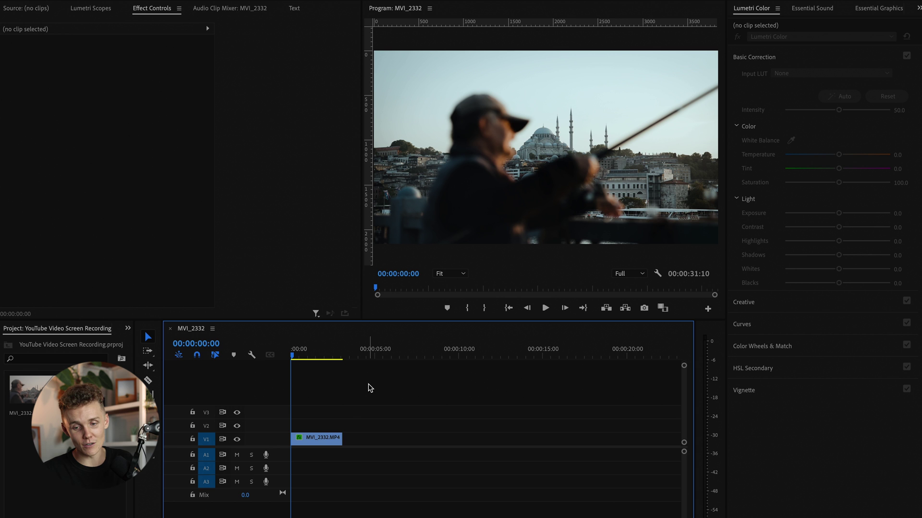
pyautogui.press('d')
pyautogui.press('space')
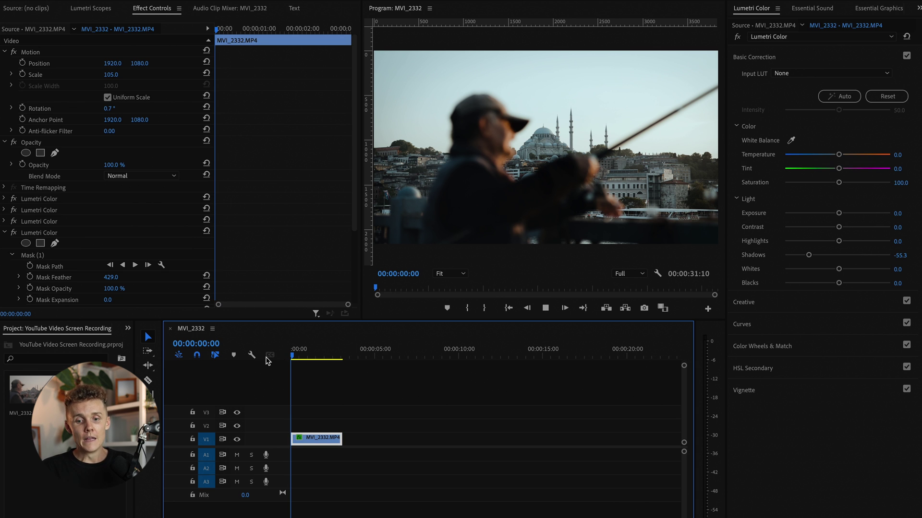
pyautogui.press('space')
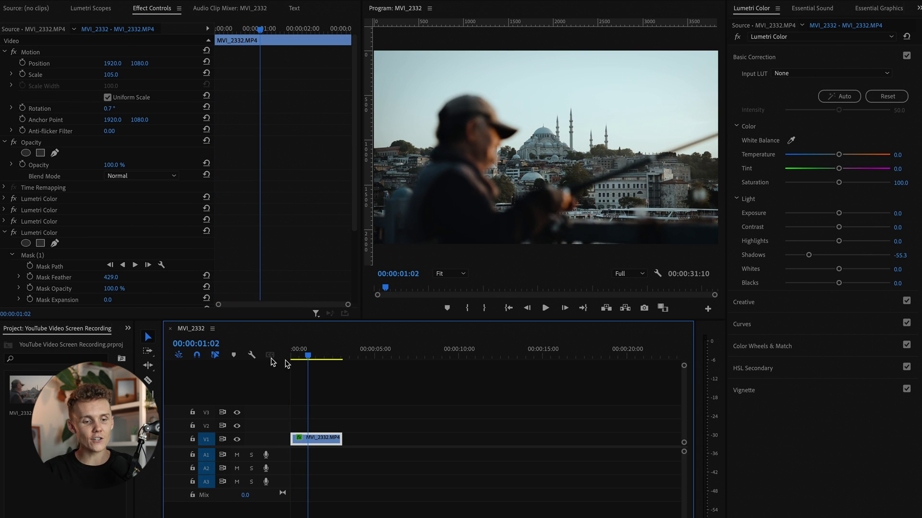
# Step: In the first Lumetri Color effect, reduce red saturation slightly on the Hue vs Sat curve, bounded by magenta and yellow anchor points
pyautogui.click(827, 37)
pyautogui.click(828, 52)
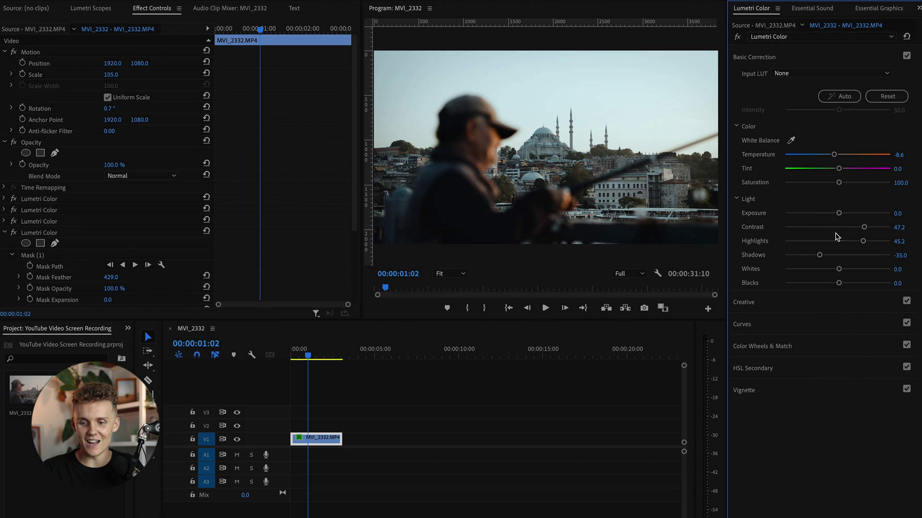
pyautogui.click(767, 324)
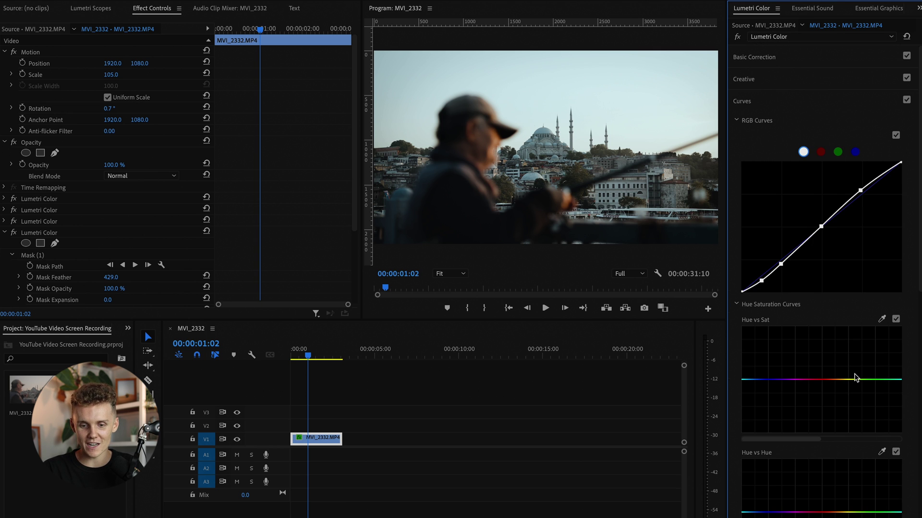
pyautogui.scroll(-1, 855, 379)
pyautogui.click(847, 347)
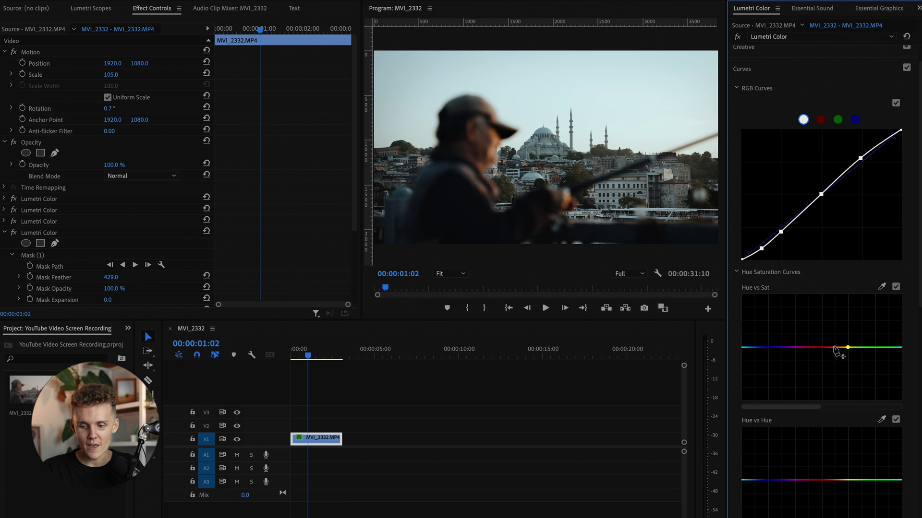
pyautogui.click(802, 347)
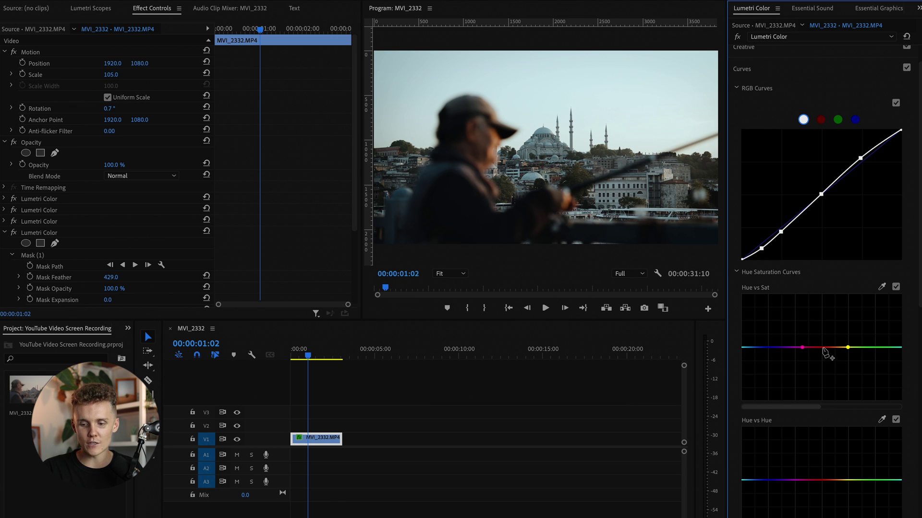
pyautogui.moveTo(824, 349); pyautogui.dragTo(824, 351)
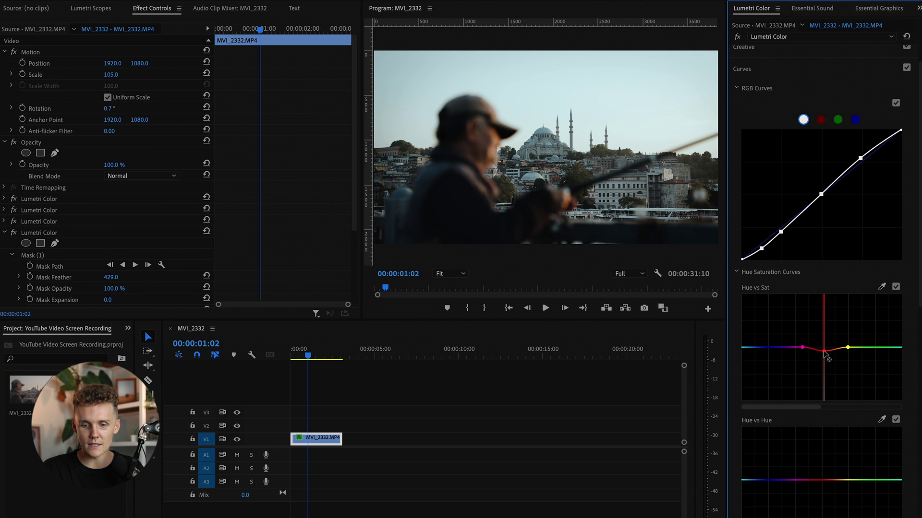
pyautogui.moveTo(824, 352); pyautogui.dragTo(824, 353)
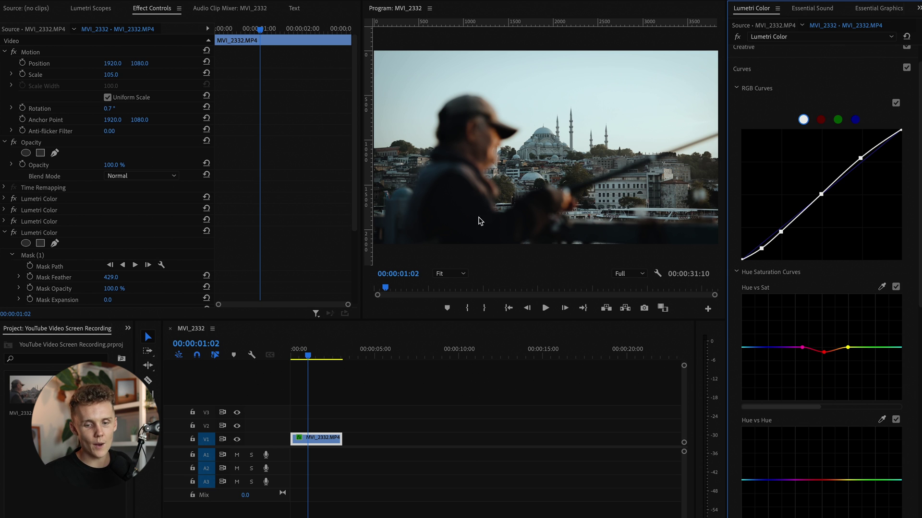
# Step: Collapse the fourth Lumetri Color effect and play the clip from the start to review the reduced reds
pyautogui.click(4, 233)
pyautogui.moveTo(309, 359); pyautogui.dragTo(275, 361)
pyautogui.press('space')
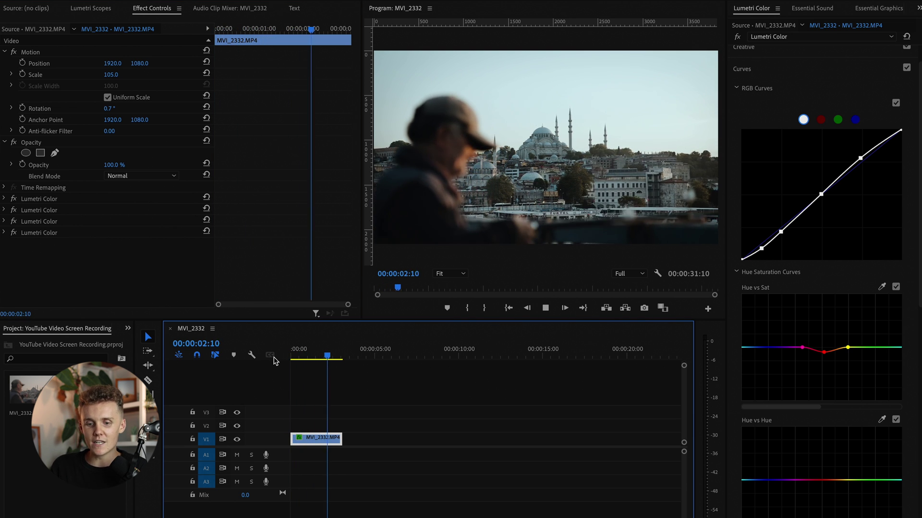
pyautogui.moveTo(323, 361); pyautogui.dragTo(295, 361)
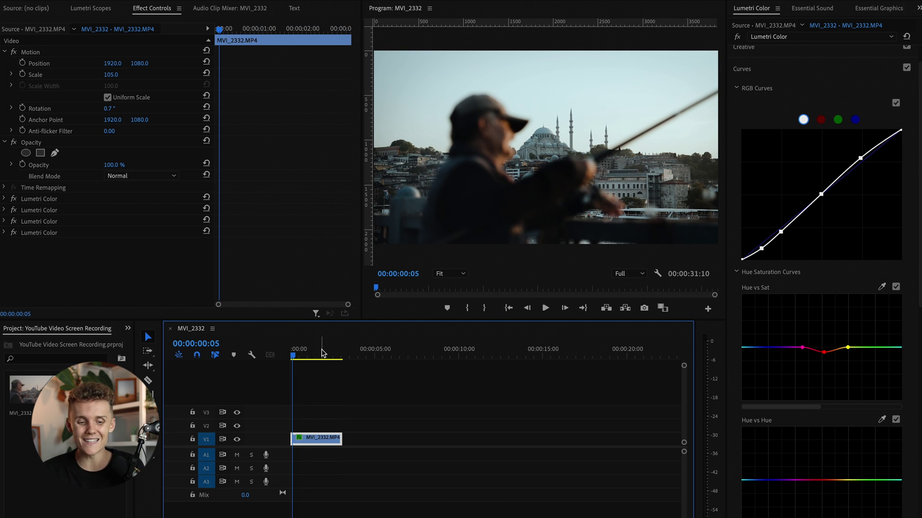
# Step: Disable the four Lumetri Color effects one by one, then re-enable them in order to compare the ungraded and graded image
pyautogui.click(14, 233)
pyautogui.click(13, 221)
pyautogui.click(13, 211)
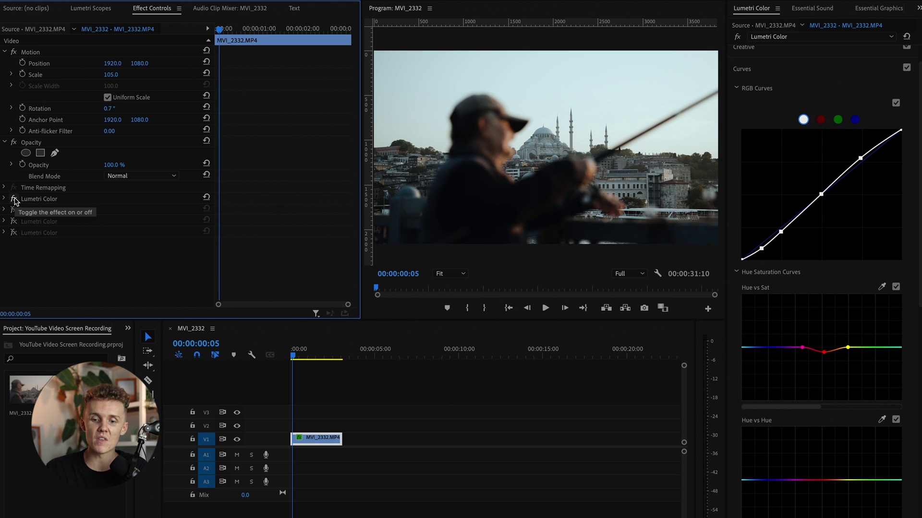
pyautogui.click(13, 199)
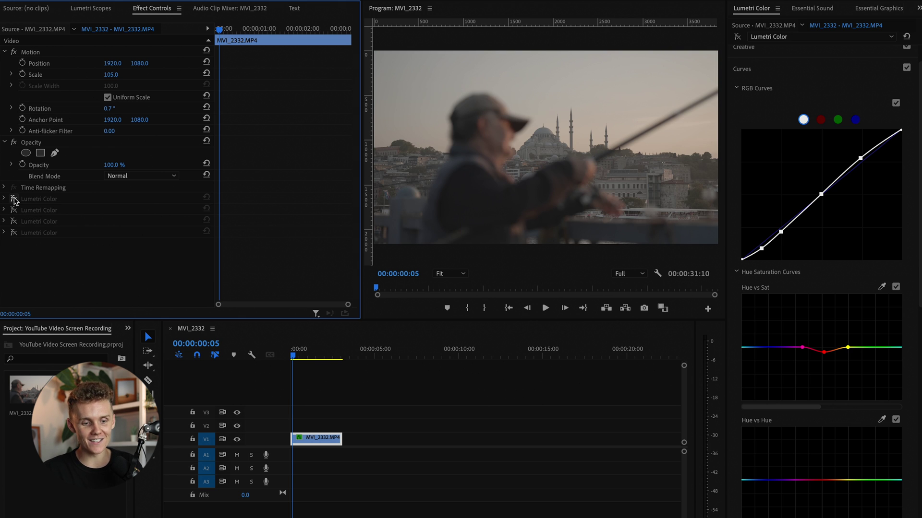
pyautogui.click(14, 199)
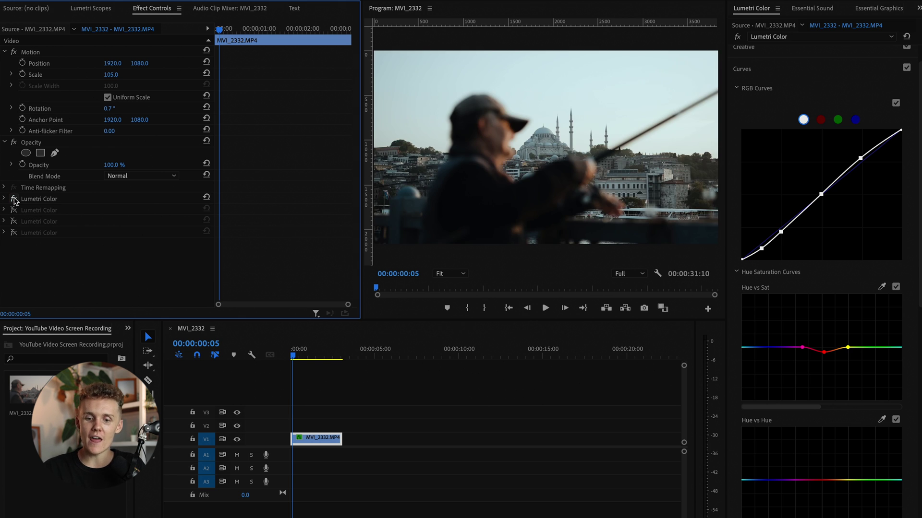
pyautogui.click(13, 210)
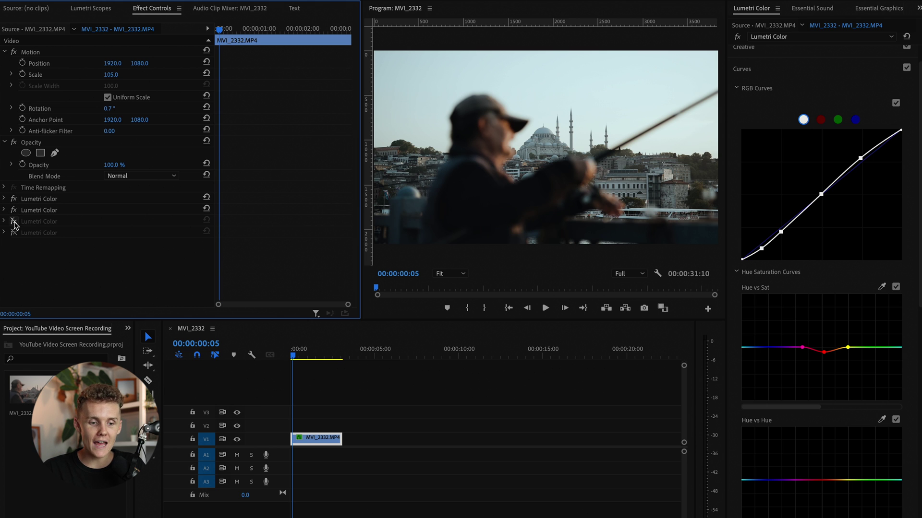
pyautogui.click(13, 222)
pyautogui.click(13, 232)
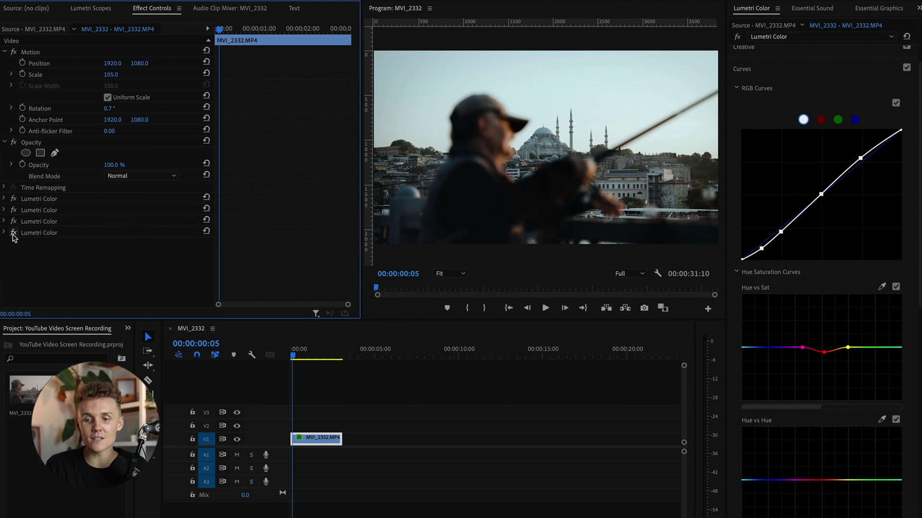
pyautogui.hotkey('ctrl', 'Up')
pyautogui.click(628, 245)
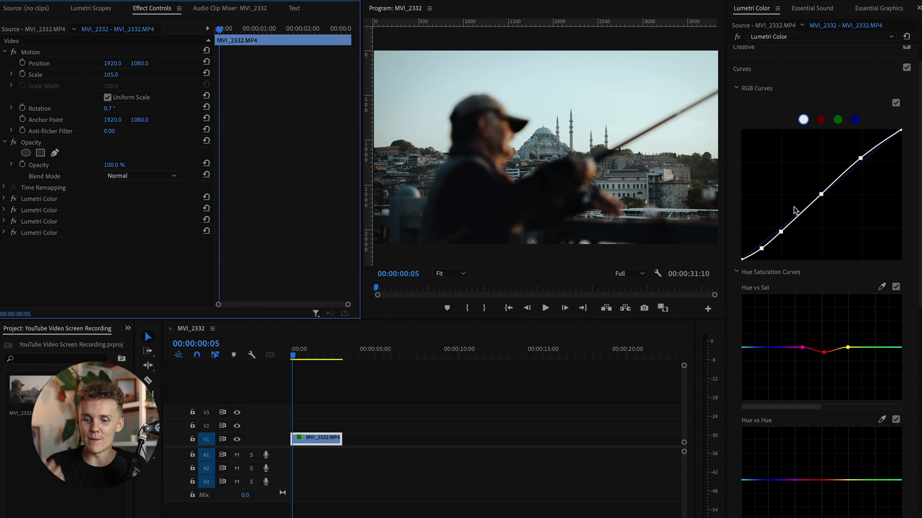
# Step: Collapse the Curves settings and play the finished grade from the start of the clip
pyautogui.click(764, 67)
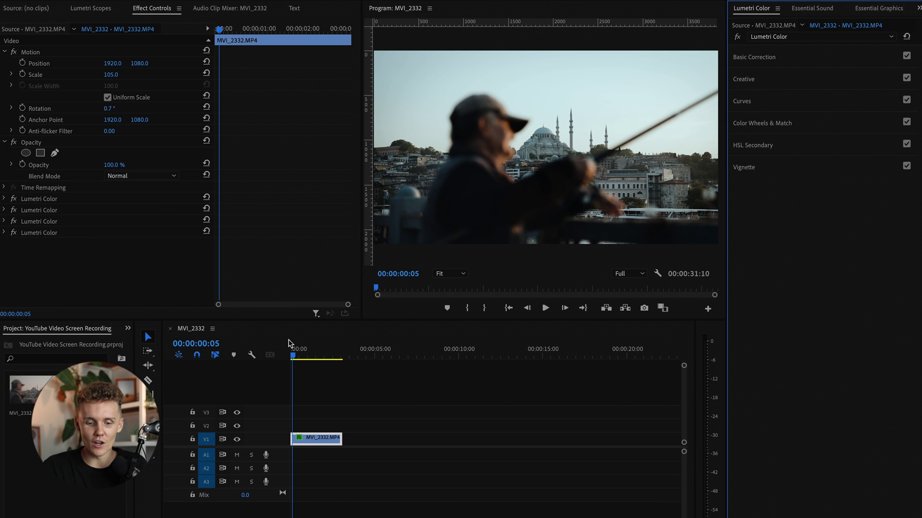
pyautogui.click(291, 358)
pyautogui.press('space')
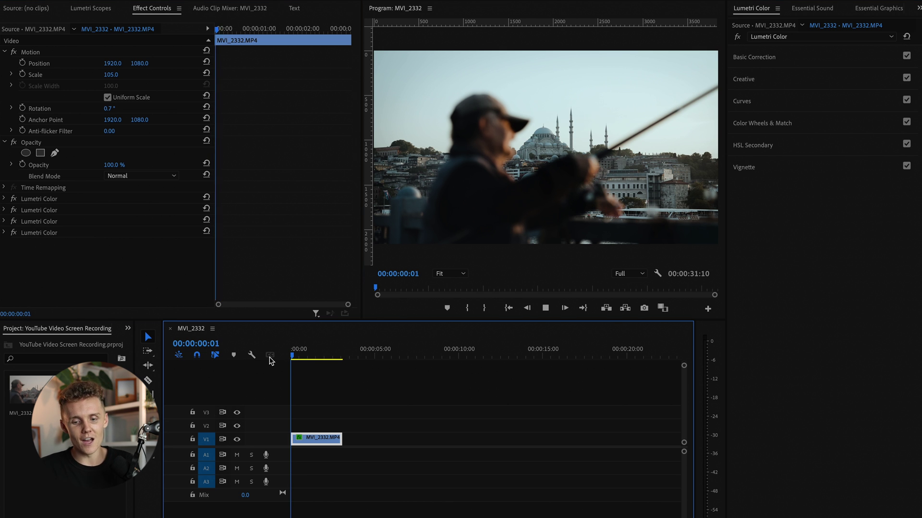